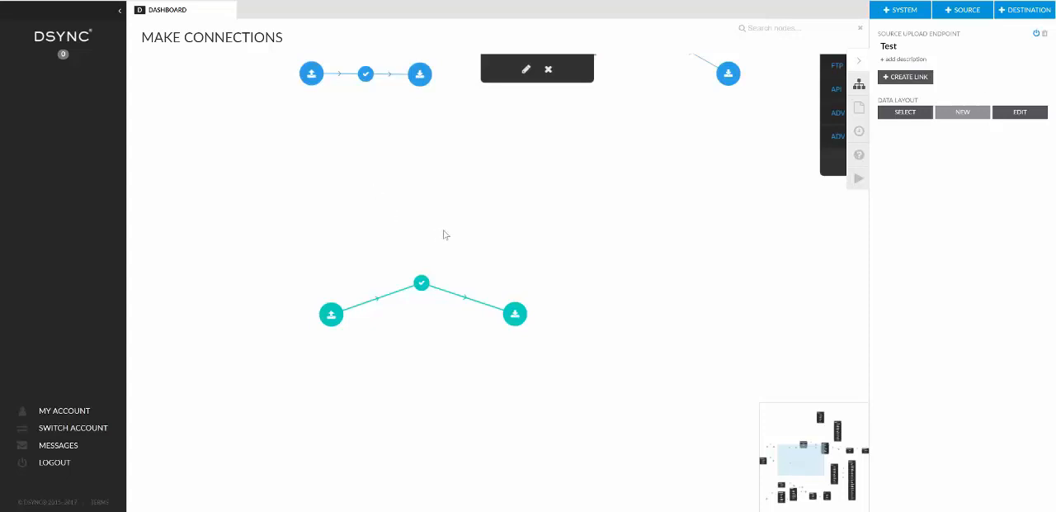
Move the test job node higher above its source and destination endpoints on the canvas.
drag(438, 232, 489, 194)
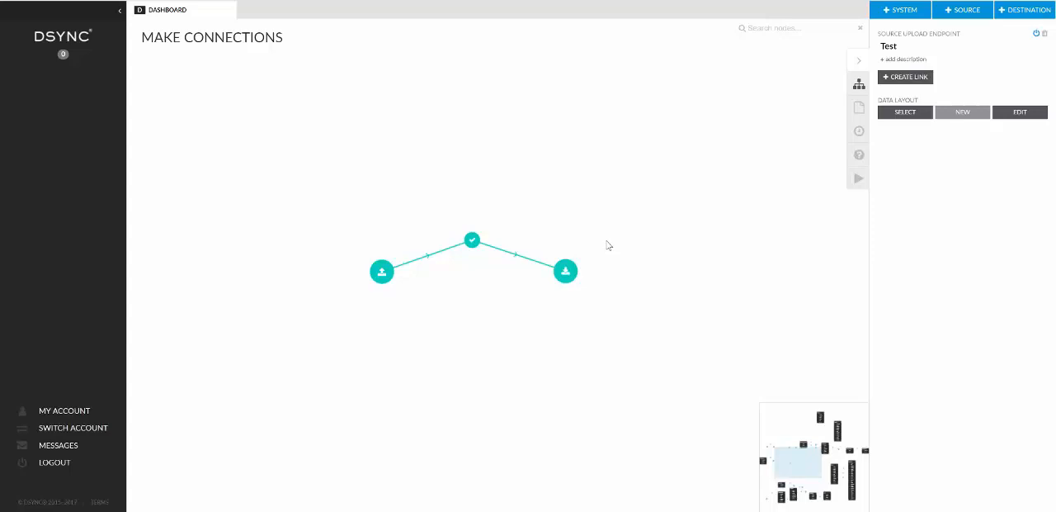
mouse_move(496, 221)
mouse_down()
mouse_move(506, 186)
mouse_move(491, 233)
mouse_up()
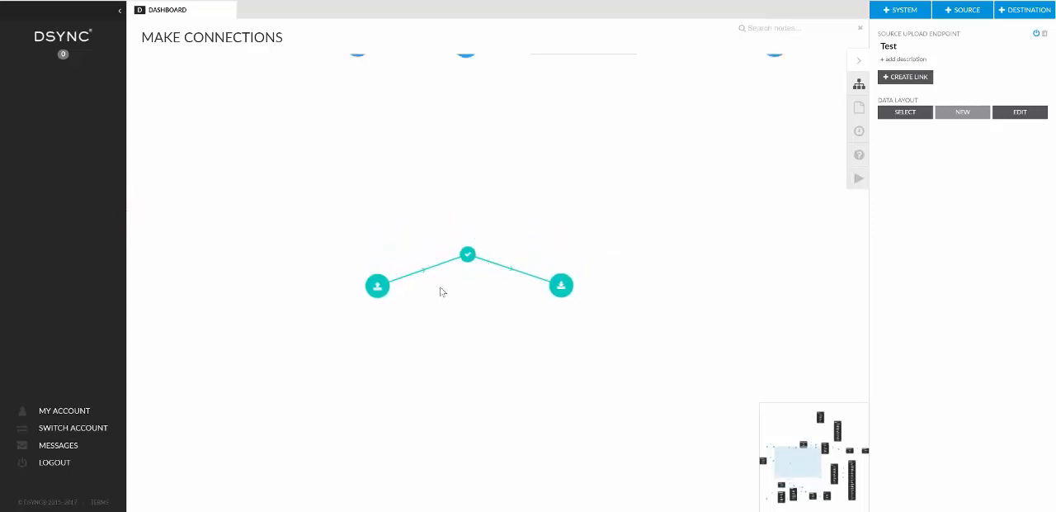
scroll(440, 290, up, 1)
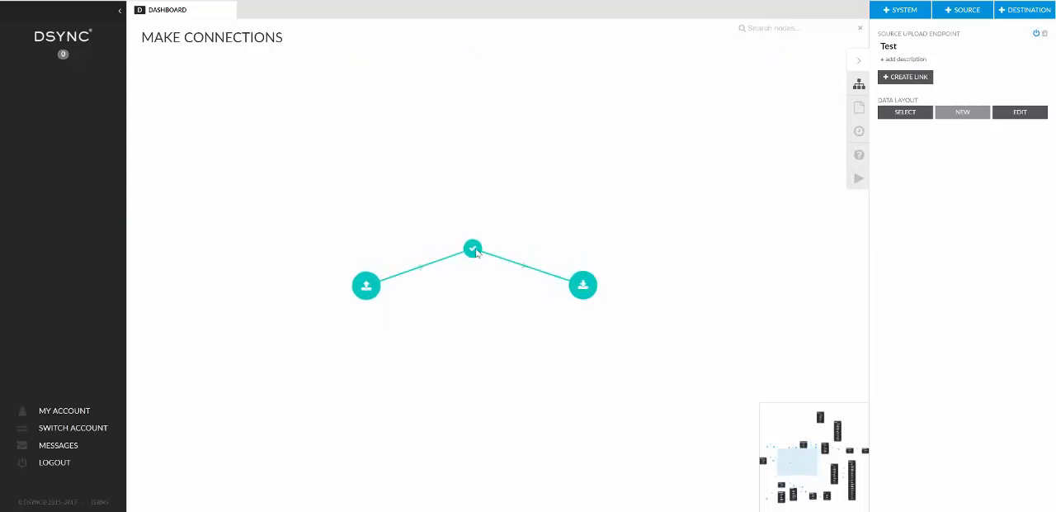
drag(474, 249, 474, 208)
Examine the properties of the Test source endpoint, the test job and the Test destination endpoint.
click(367, 285)
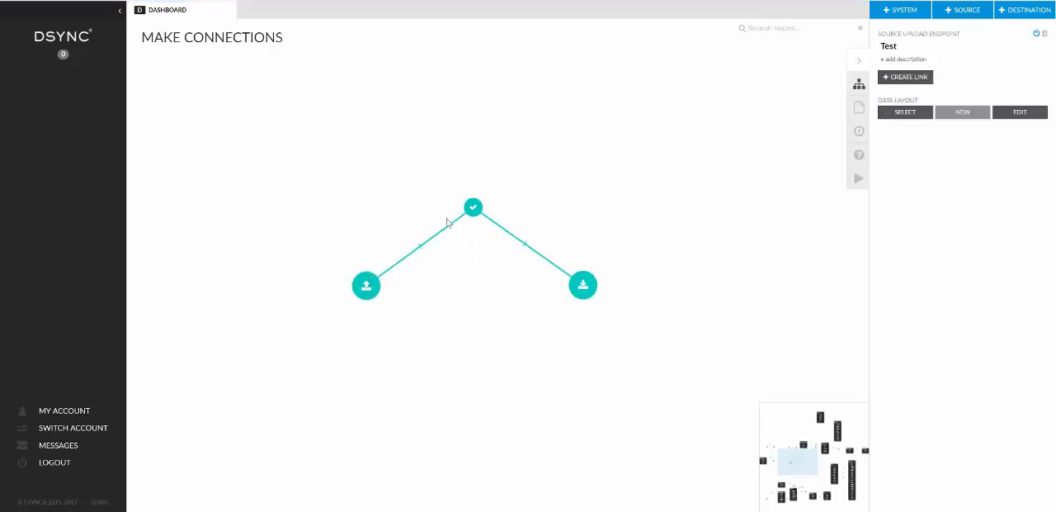
click(473, 207)
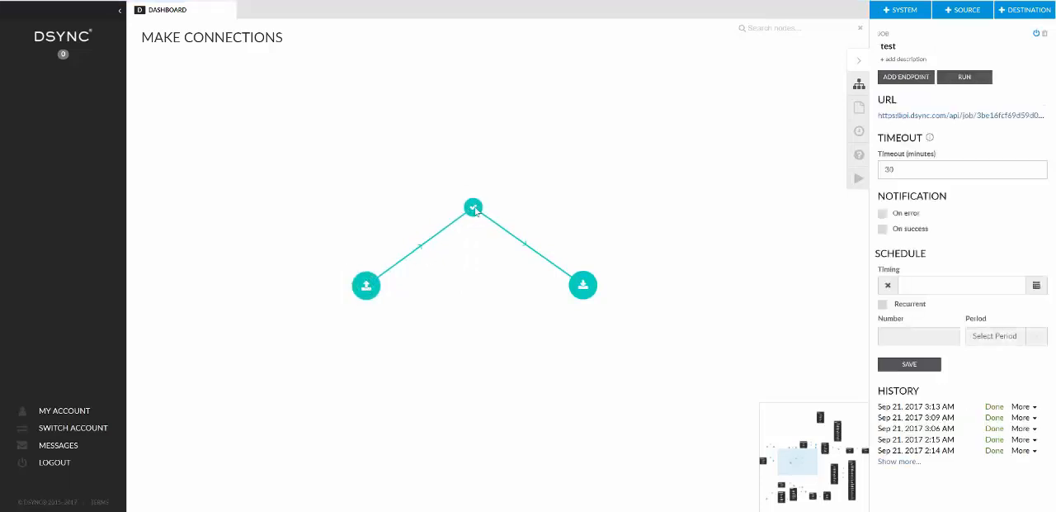
click(583, 286)
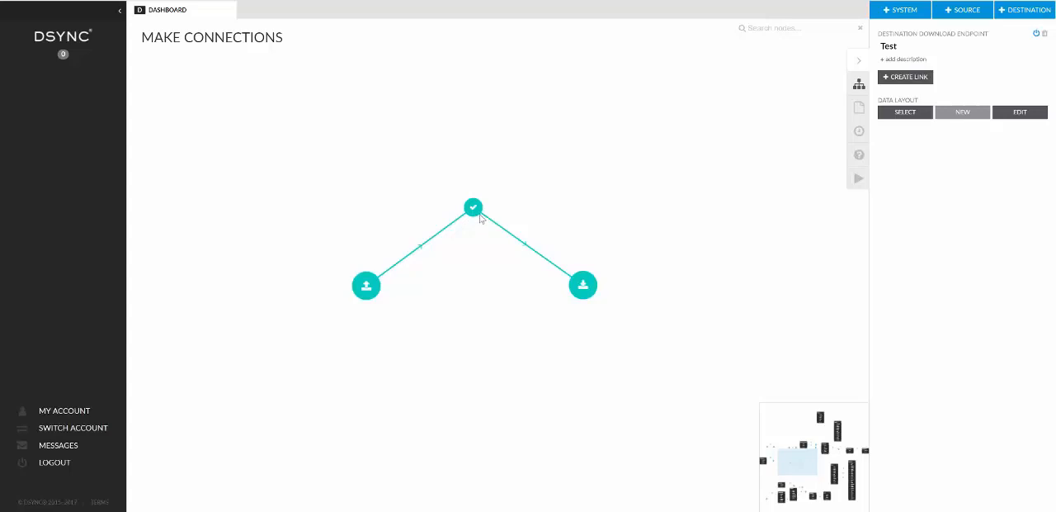
Lower the test job node slightly and bring its source and destination endpoints closer together.
drag(481, 218, 485, 222)
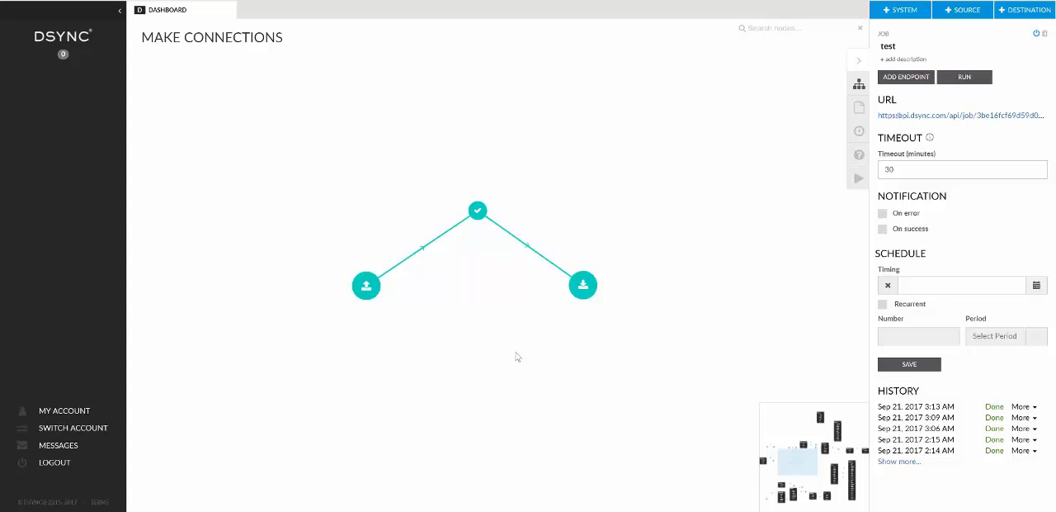
drag(477, 213, 478, 230)
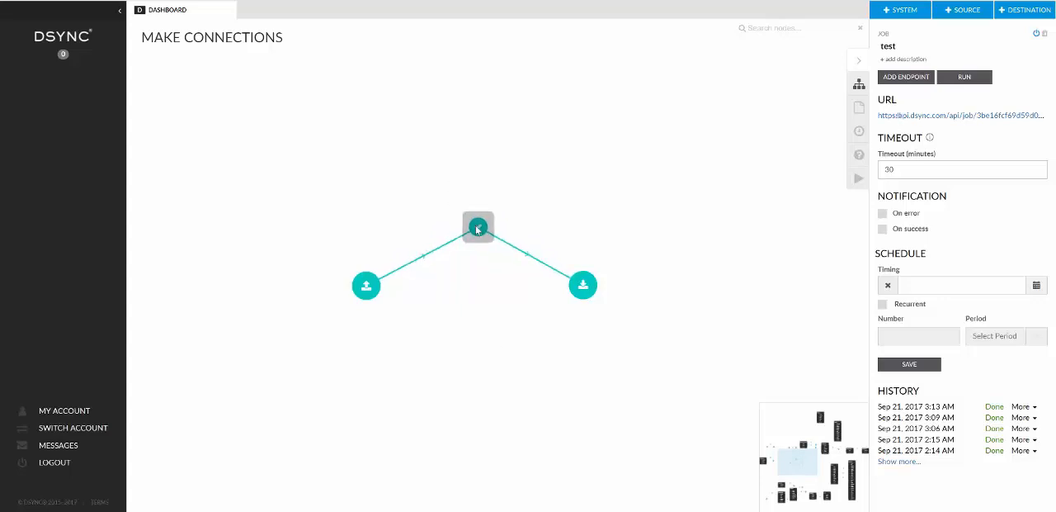
drag(366, 284, 386, 289)
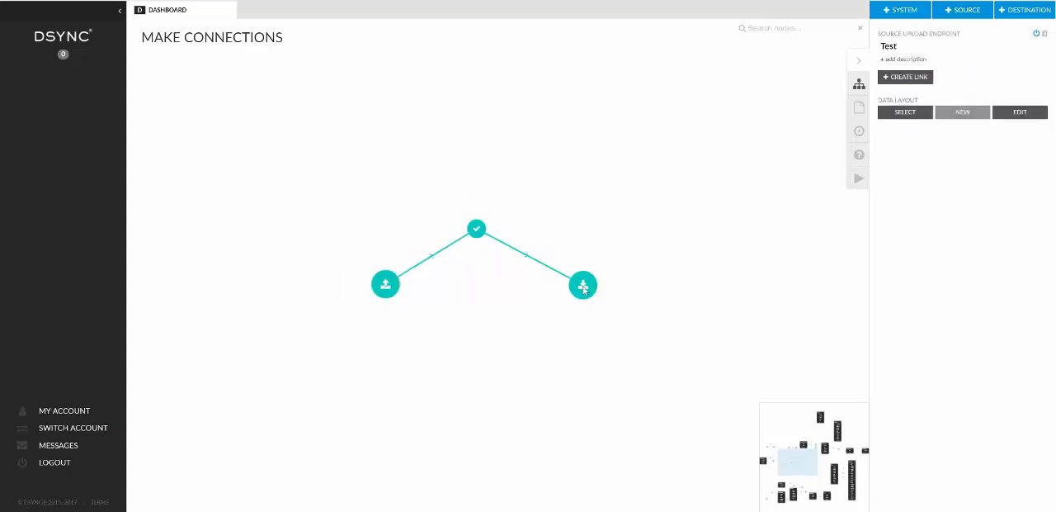
drag(584, 289, 557, 279)
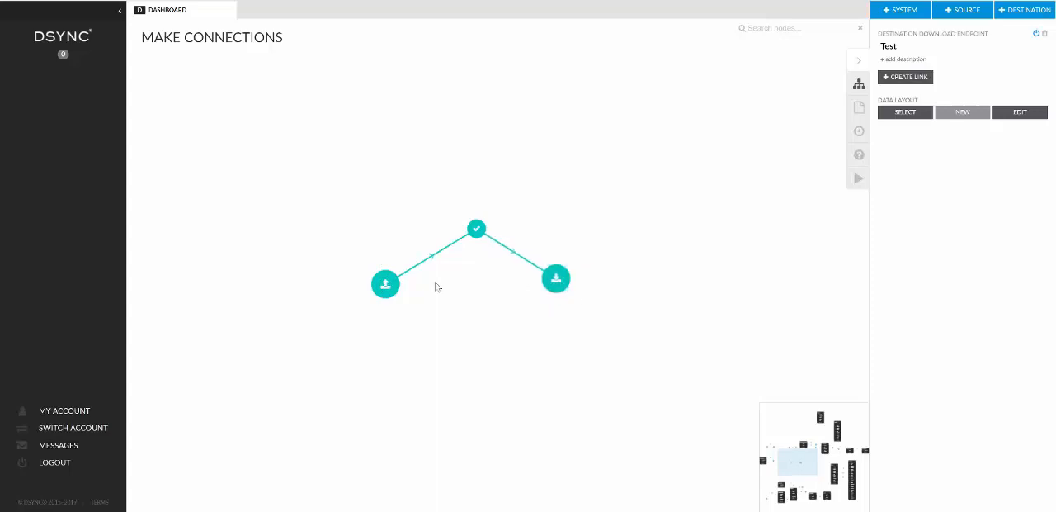
Open the mapping of the relation to the Test destination, remove the Lower Case function from the name source field, and save the map.
double_click(512, 255)
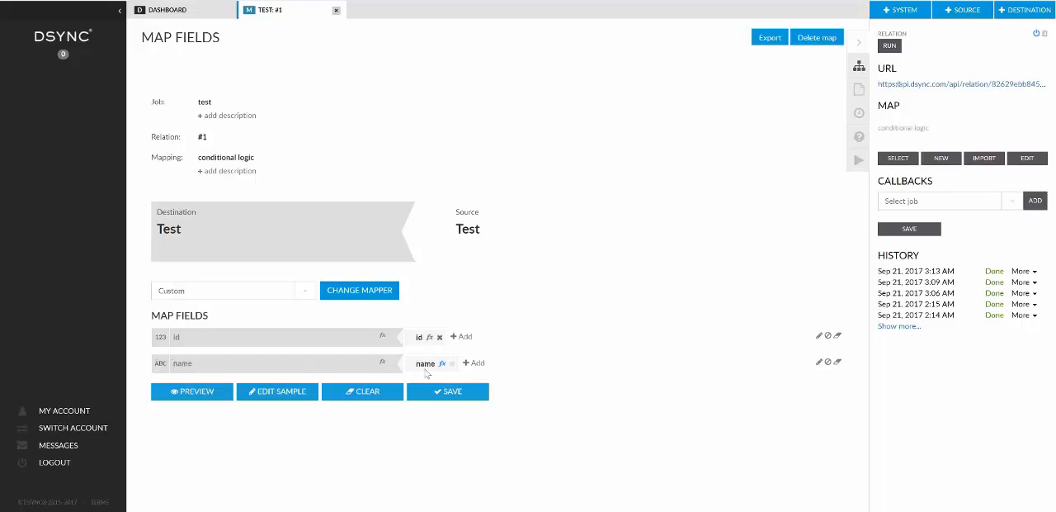
drag(420, 341, 422, 342)
click(442, 364)
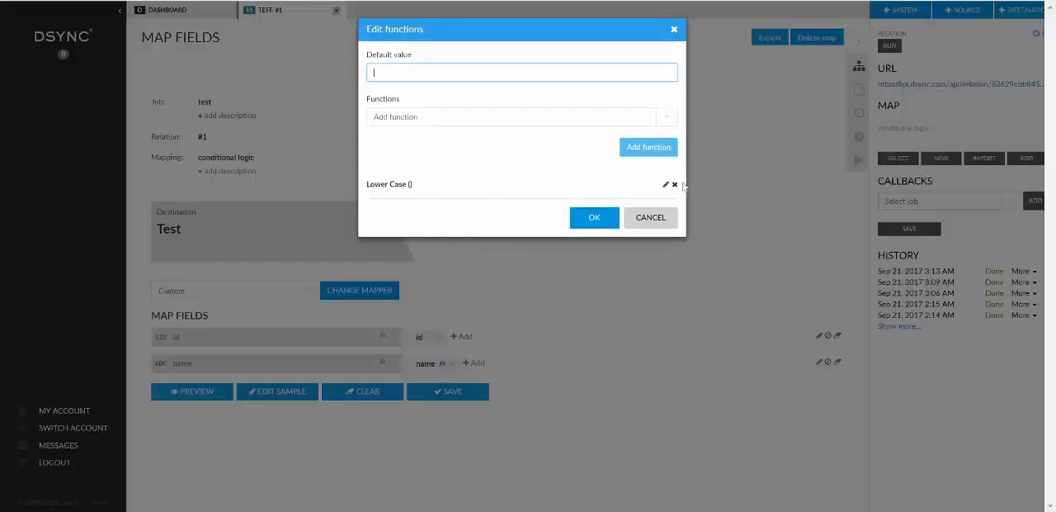
click(675, 185)
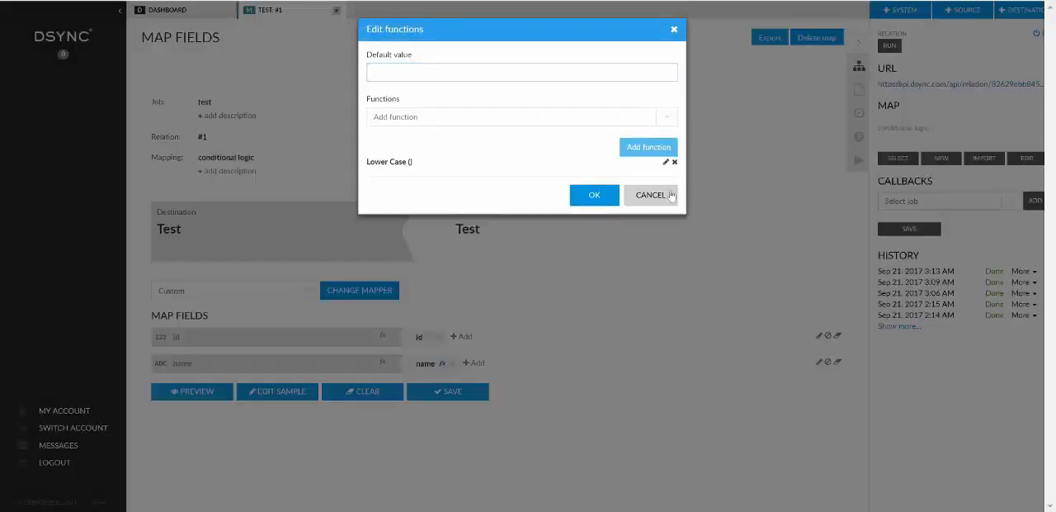
click(592, 185)
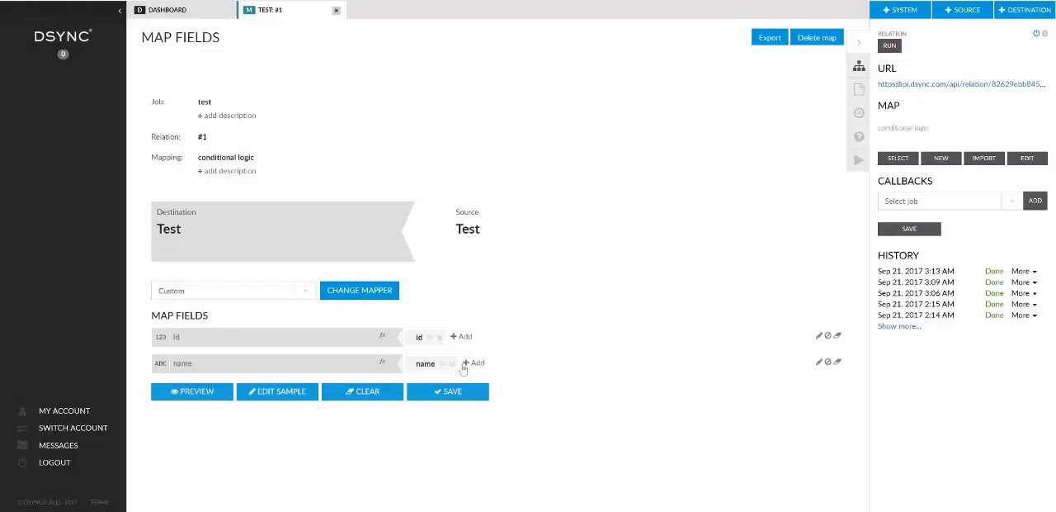
click(450, 394)
Return to the dashboard and run the test job with callbacks.json as the uploaded file.
click(205, 14)
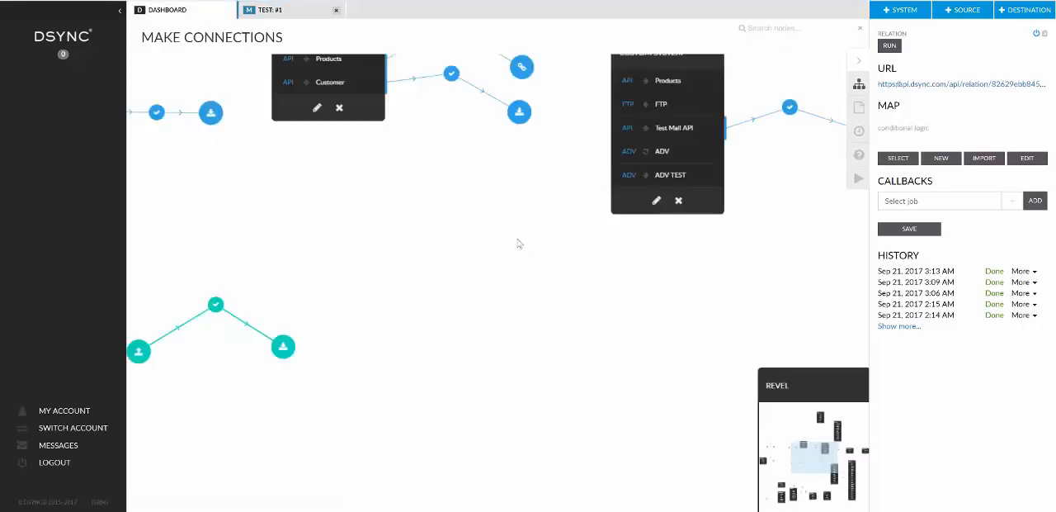
drag(285, 296, 536, 274)
click(470, 285)
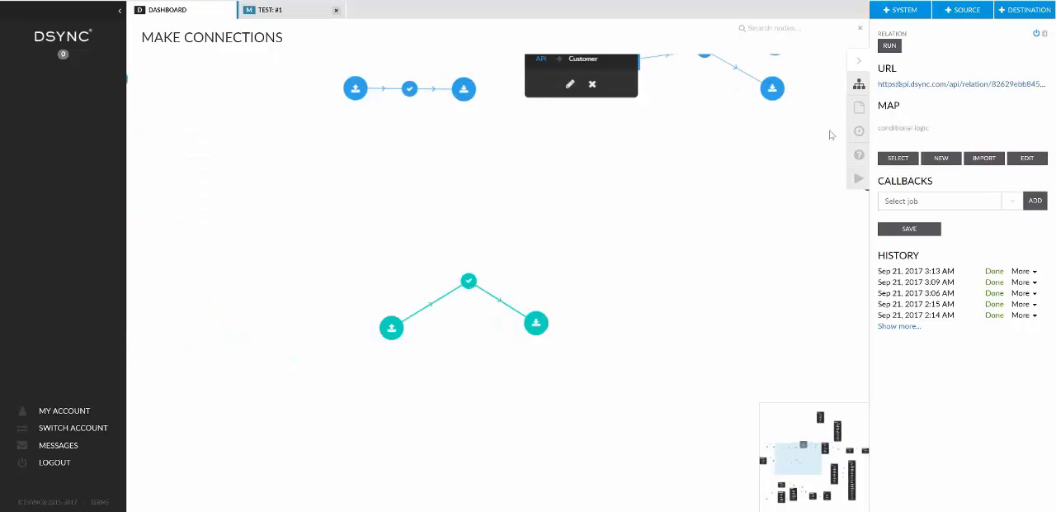
click(964, 77)
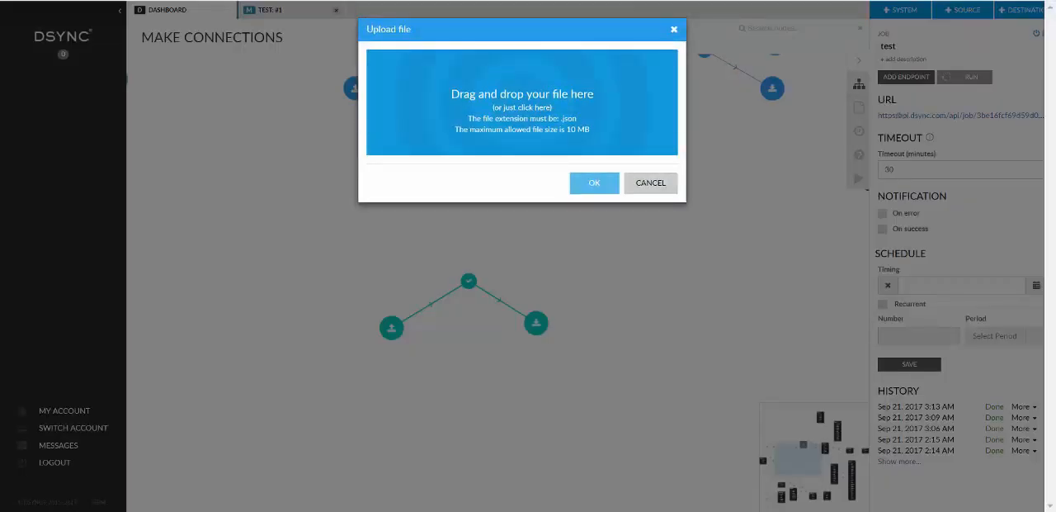
drag(809, 66, 454, 111)
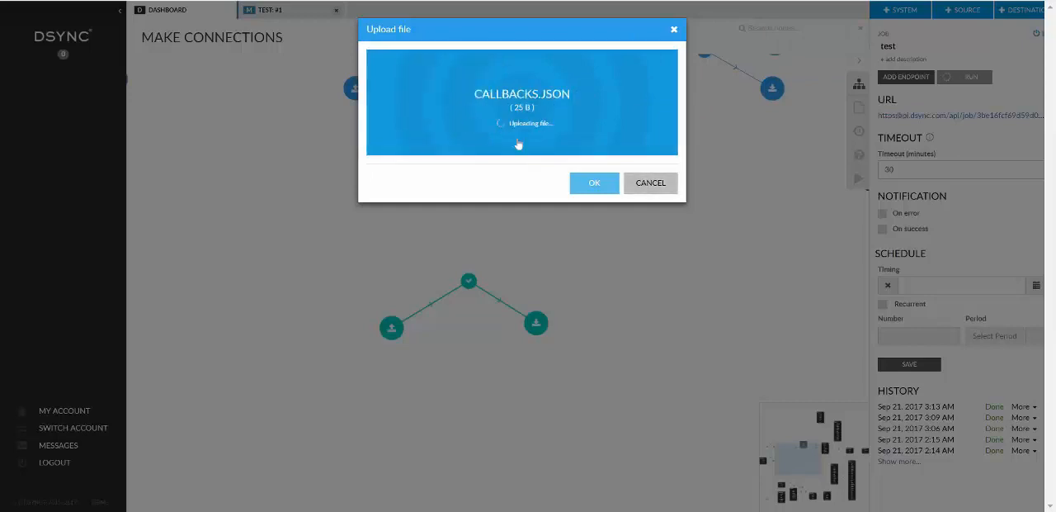
click(594, 183)
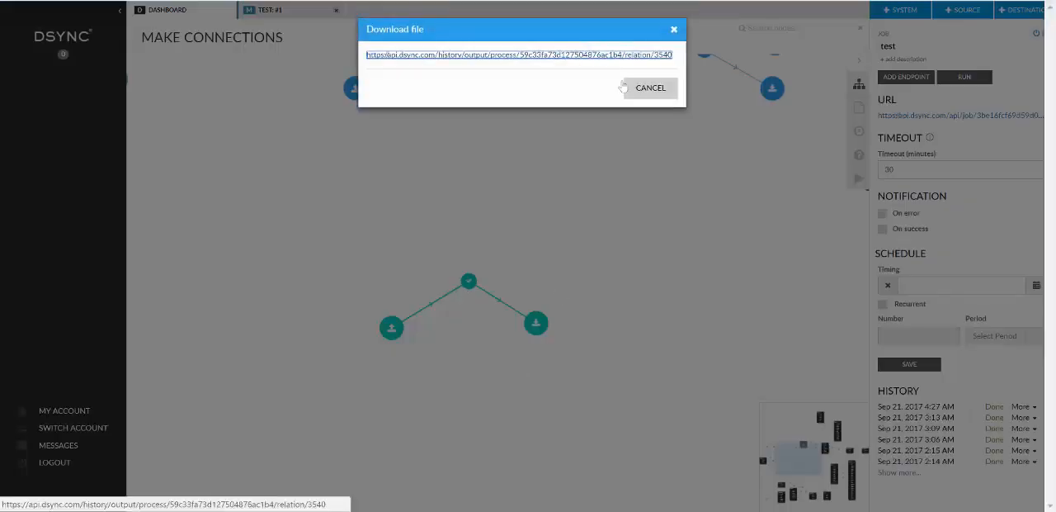
Download the job's output file and examine its id and name fields in the text editor, then close the download dialog.
click(517, 55)
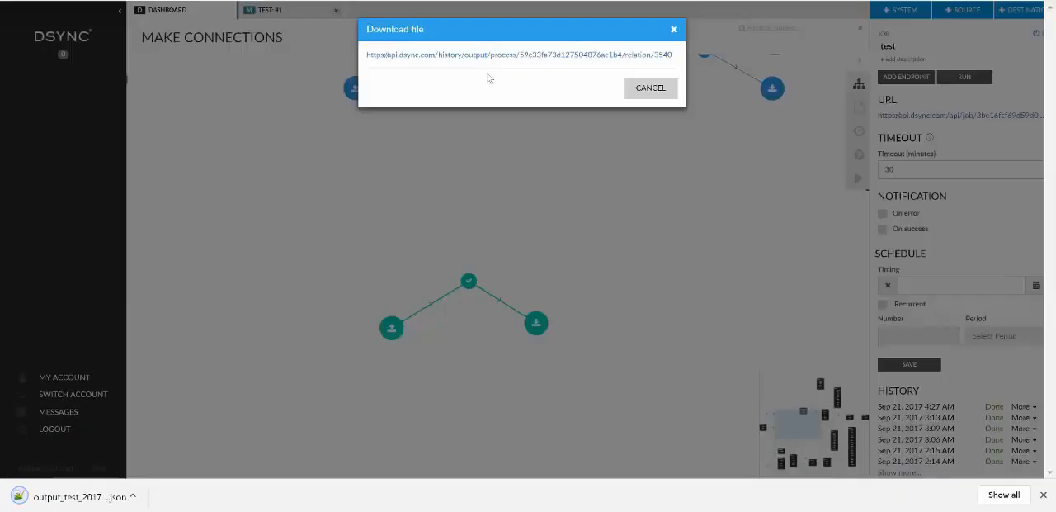
click(78, 496)
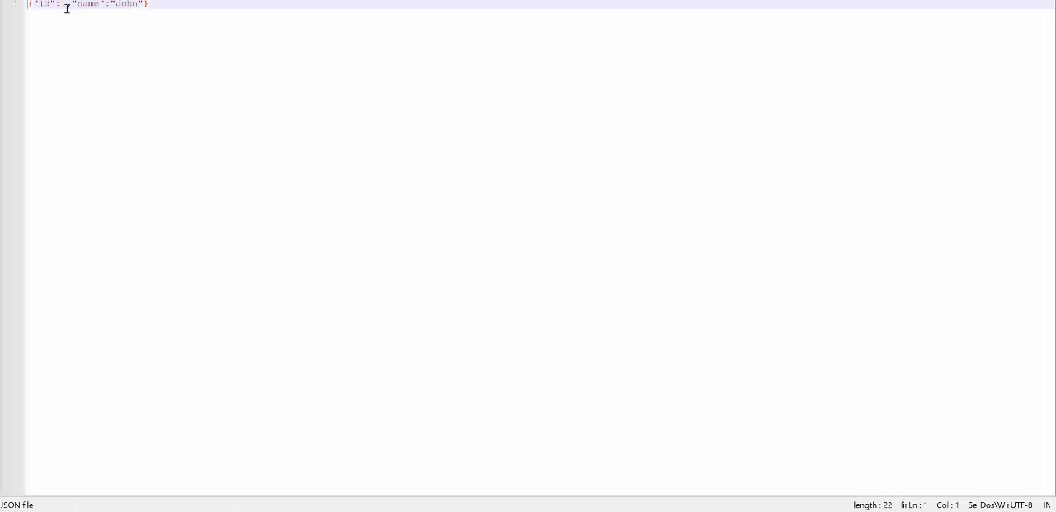
drag(40, 5, 62, 5)
double_click(65, 4)
double_click(78, 4)
drag(115, 4, 133, 4)
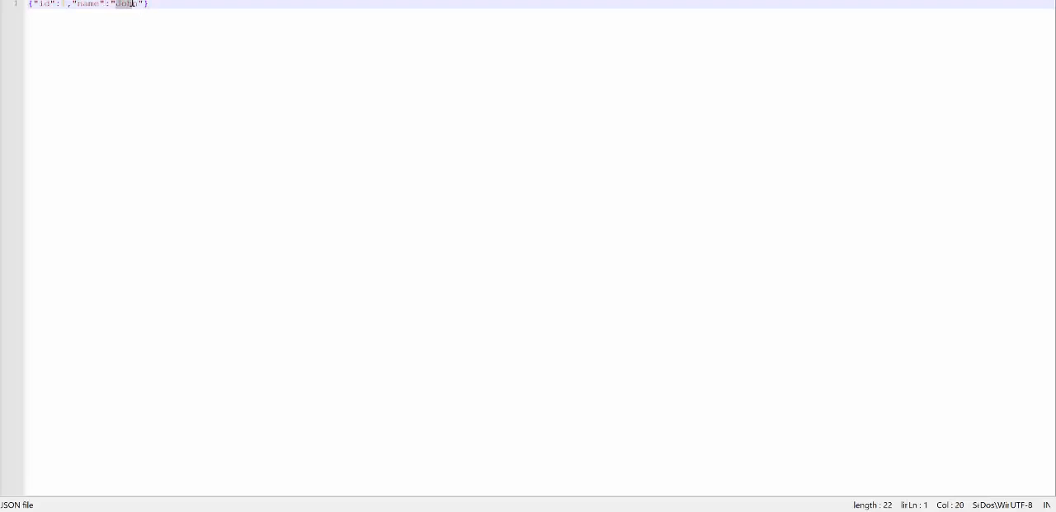
click(190, 5)
drag(110, 4, 41, 6)
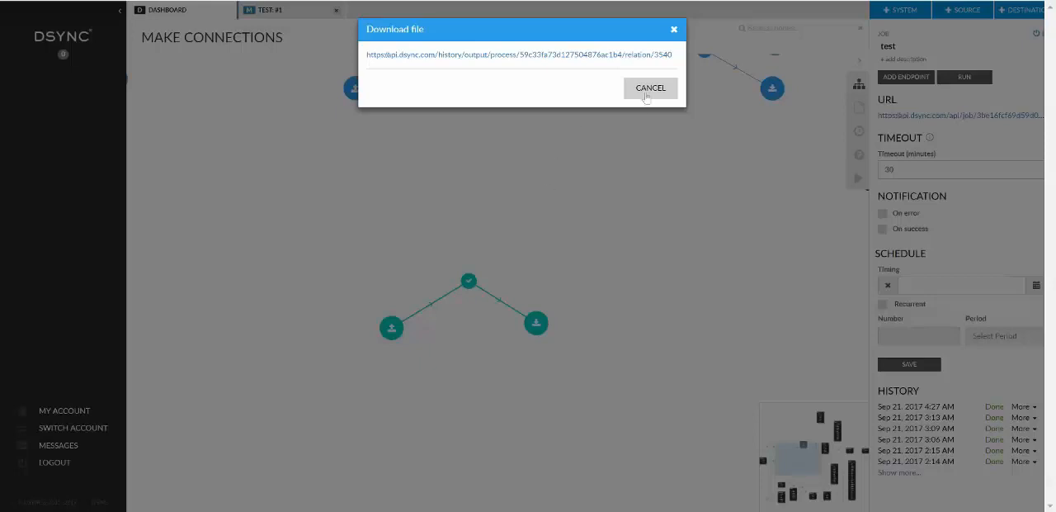
click(646, 95)
Create a source endpoint named "Callback In" below the existing Test source endpoint.
drag(487, 255, 505, 164)
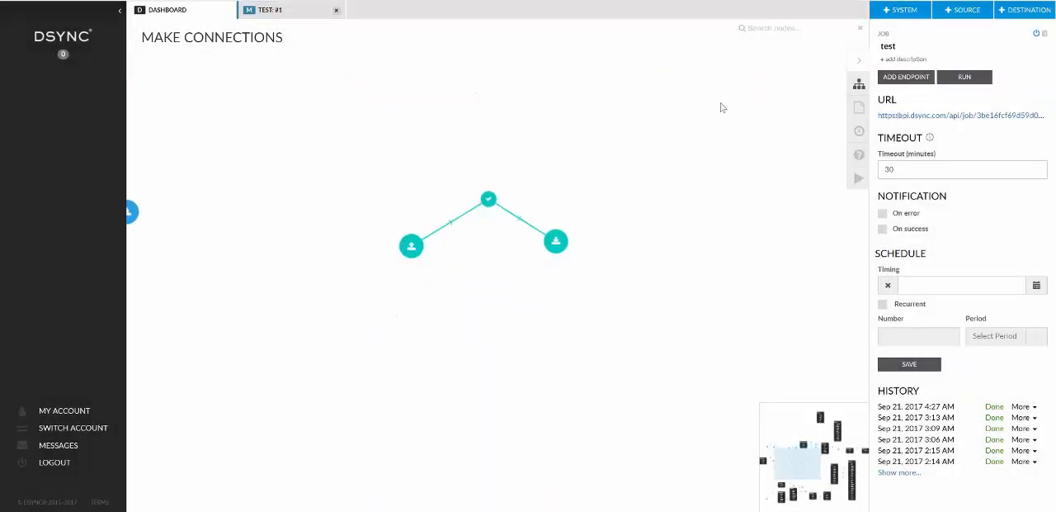
click(977, 15)
click(956, 30)
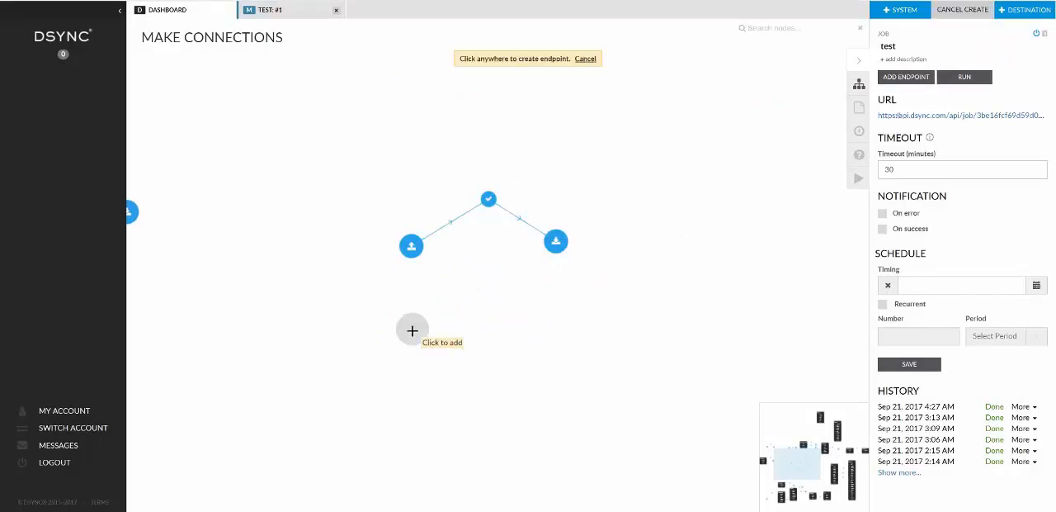
click(438, 332)
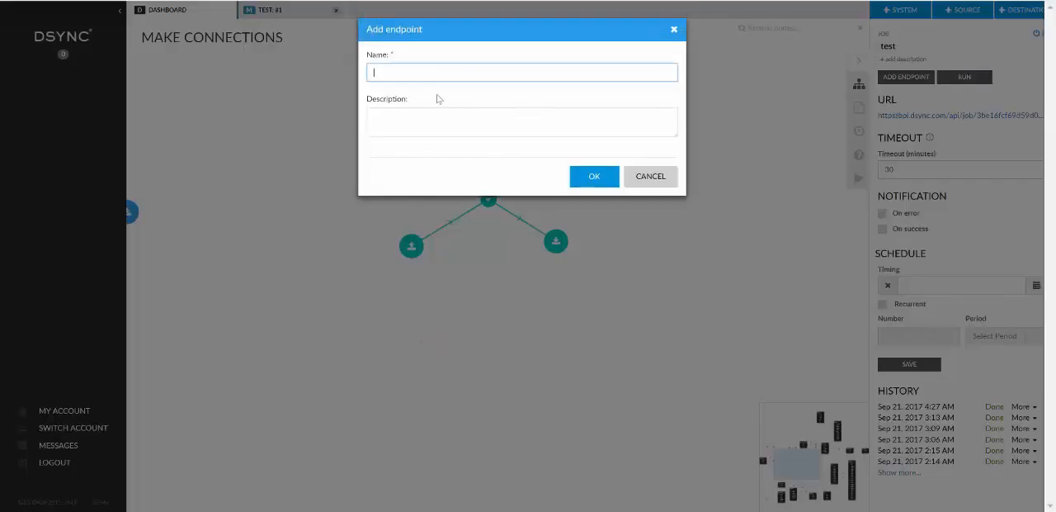
text(Callback In)
click(611, 177)
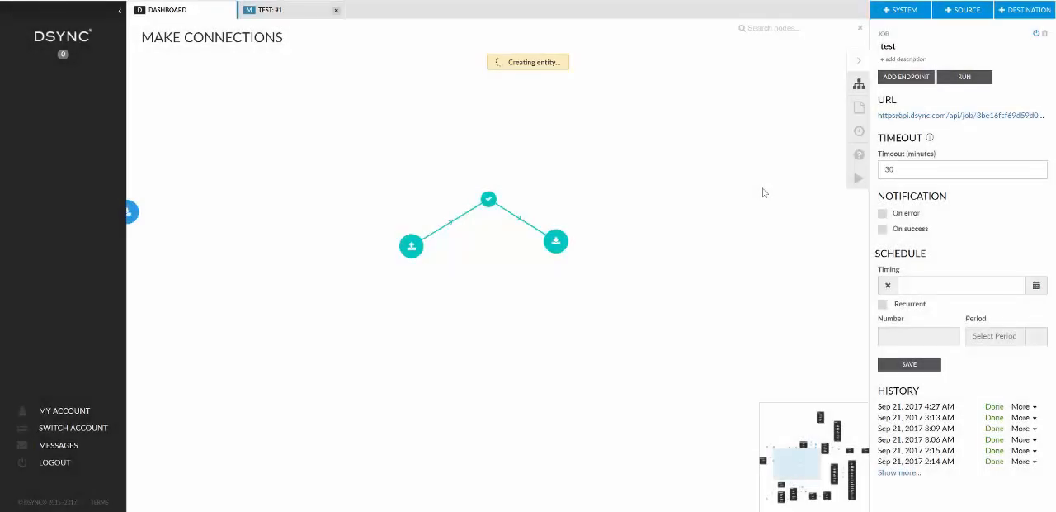
Create a destination endpoint named "Callback Destination" below the existing Test destination endpoint.
click(1029, 14)
click(1024, 59)
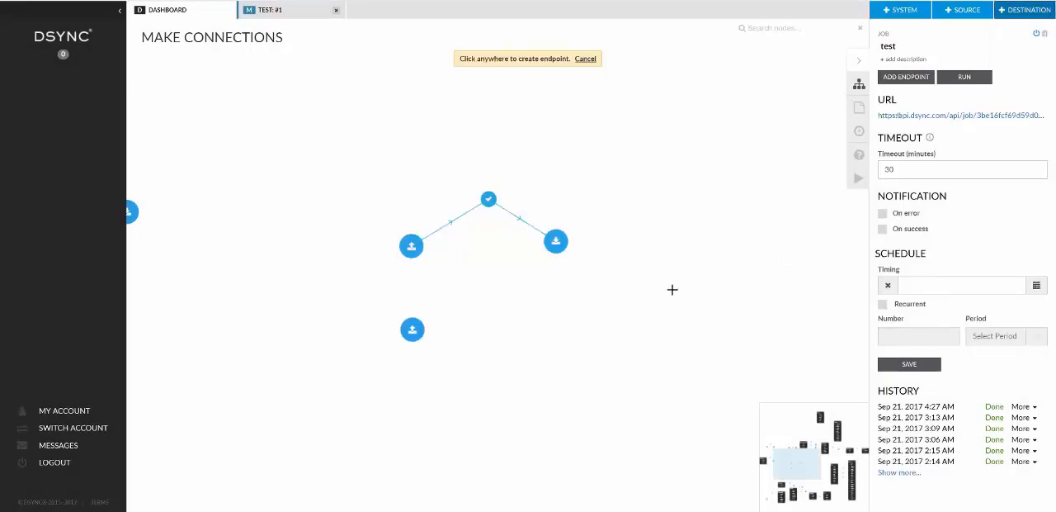
click(617, 300)
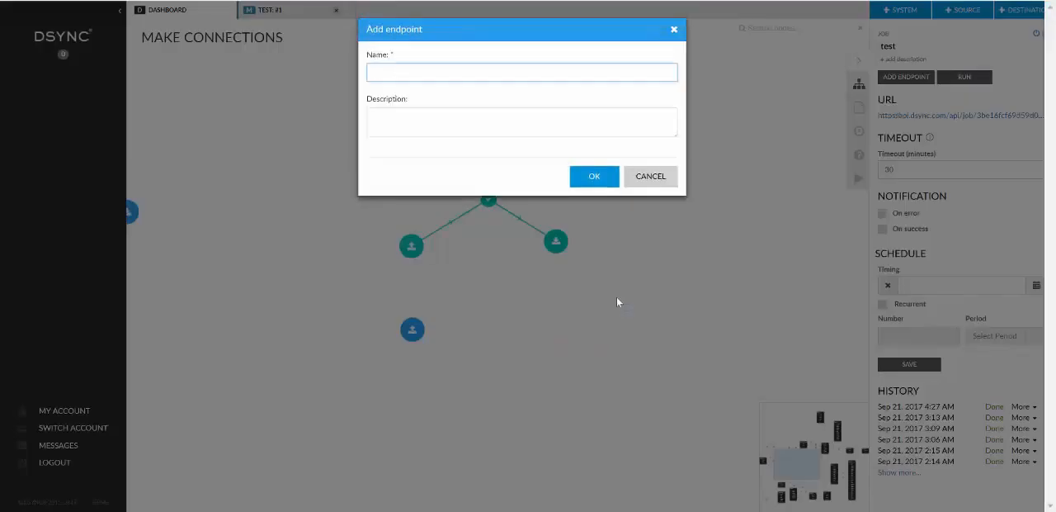
text(Callback Destination)
click(596, 175)
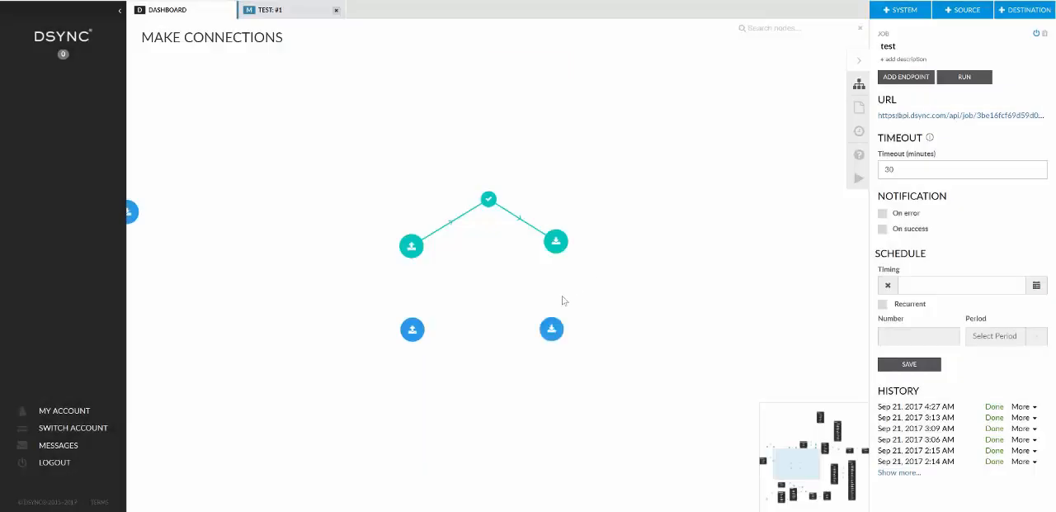
Open the Callback In source endpoint and set its file format to JSON.
click(552, 330)
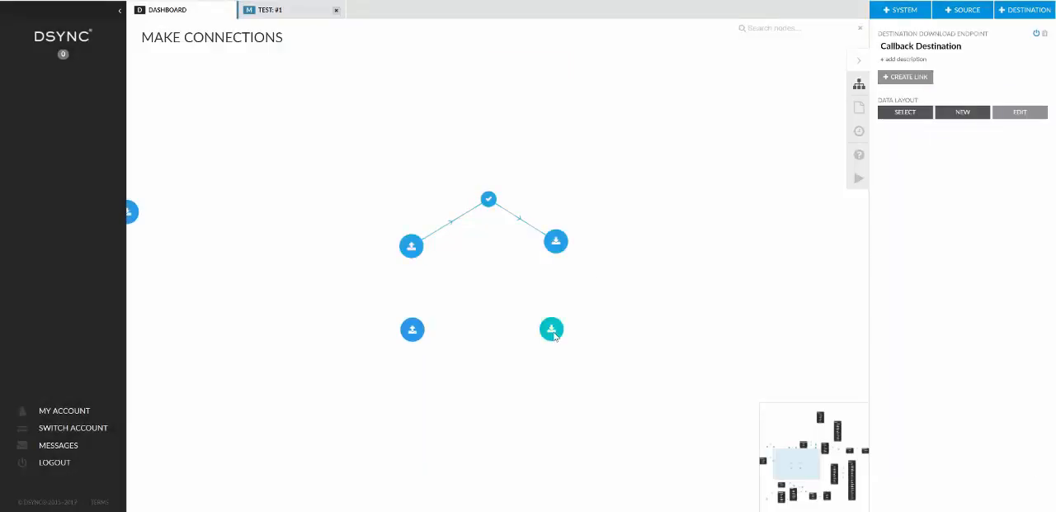
click(413, 330)
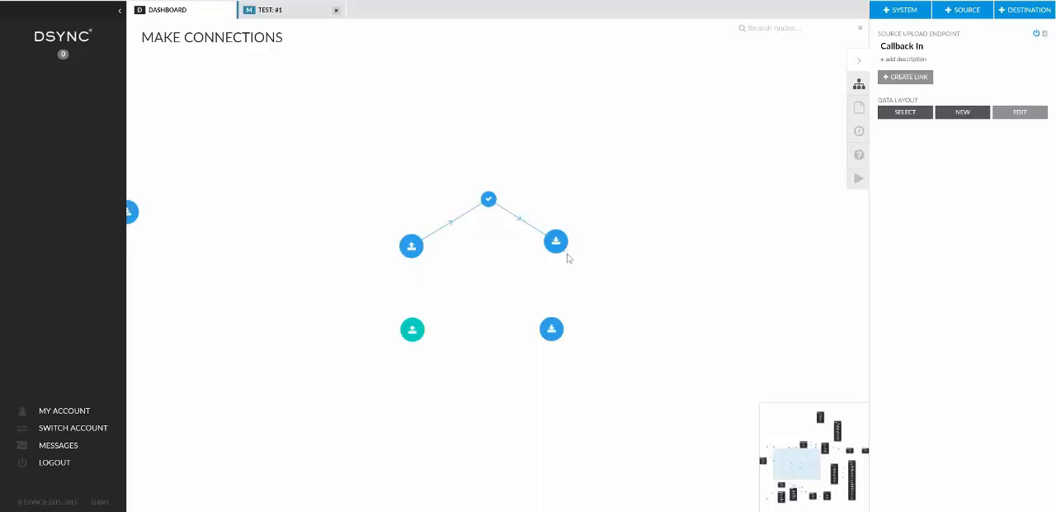
double_click(413, 331)
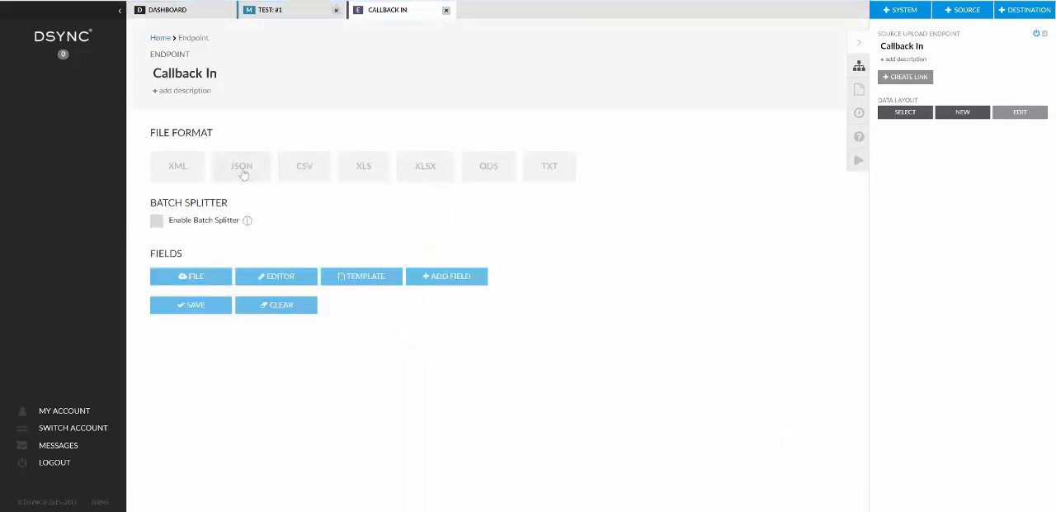
click(242, 169)
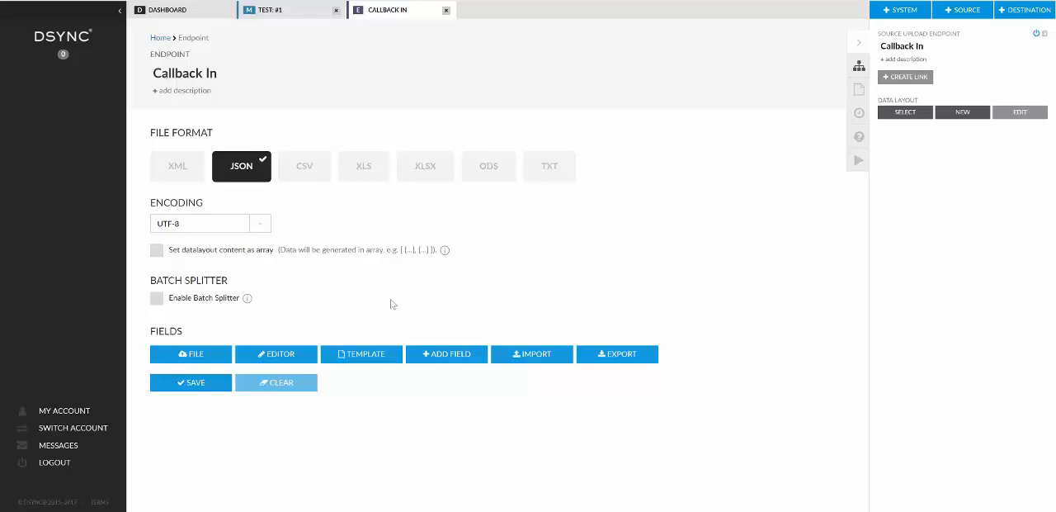
Write a sample JSON object containing empty "data" and "callback" objects in the Callback In layout editor.
click(281, 355)
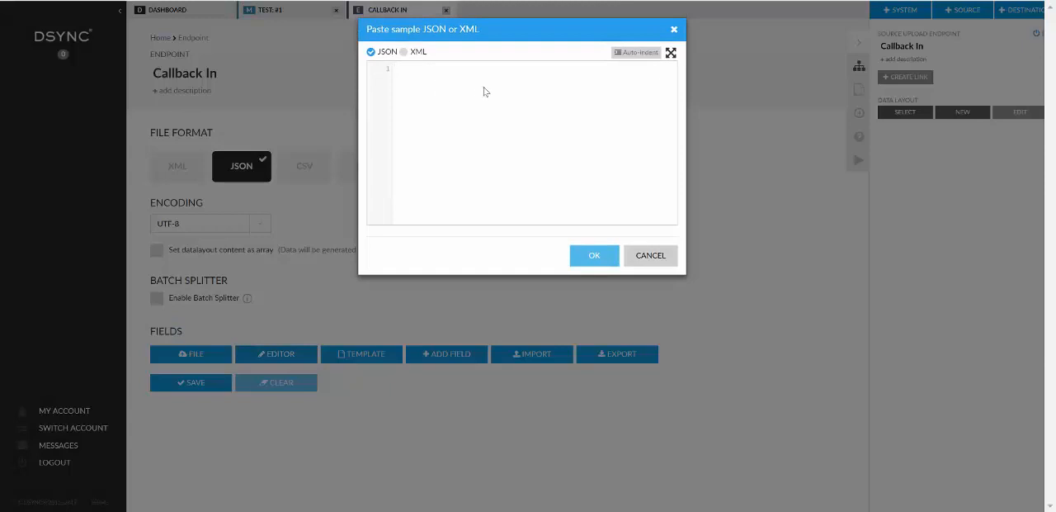
text({})
key(Left)
key(Return)
key(Return)
key(Return)
key(Return)
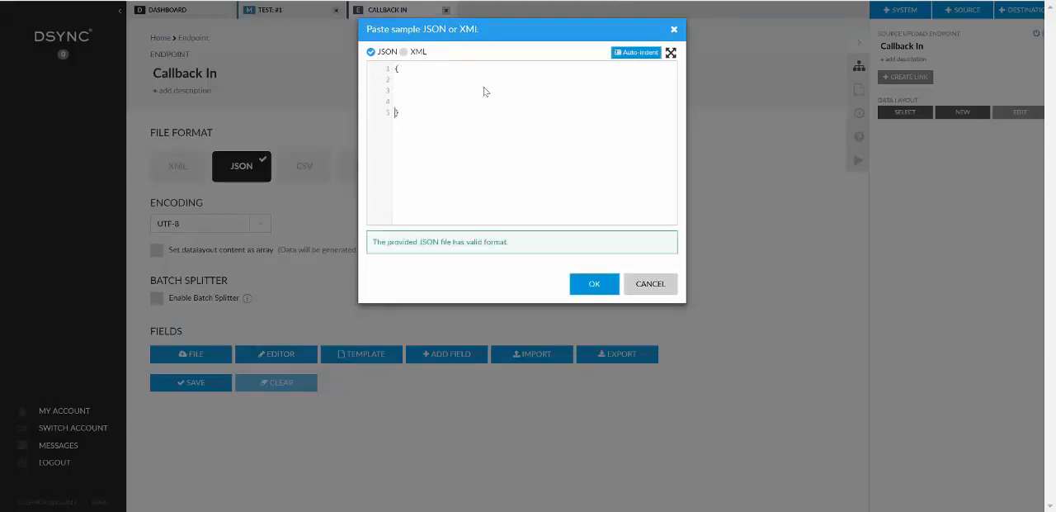
key(Up)
key(Up)
key(Up)
text("data": {},)
key(Return)
text("callback": )
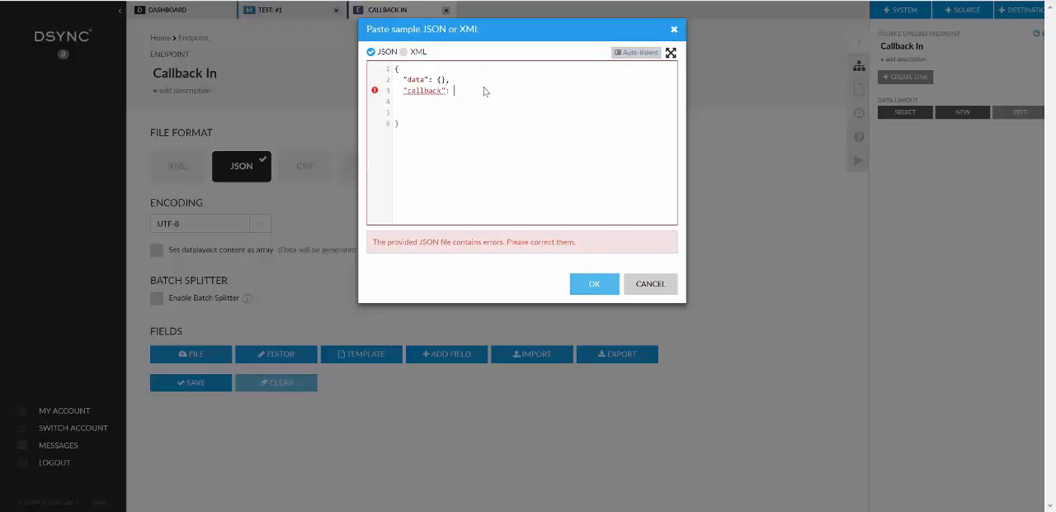
text({})
key(Down)
key(Down)
key(BackSpace)
key(BackSpace)
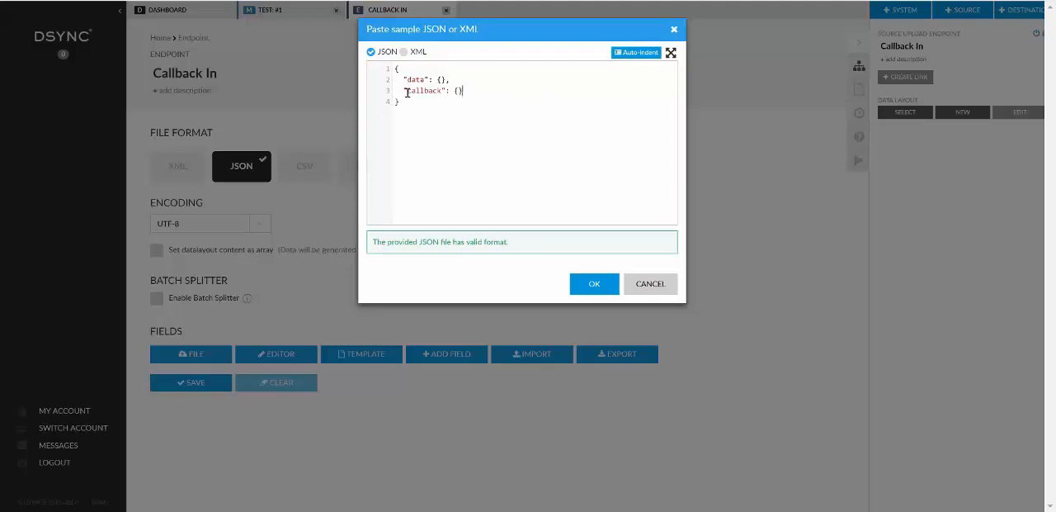
Generate the data and callback fields from the sample JSON, and remove both from the field list.
drag(408, 91, 443, 91)
click(460, 90)
drag(406, 80, 451, 80)
drag(406, 80, 449, 81)
click(450, 81)
drag(406, 80, 424, 80)
mouse_move(436, 80)
mouse_down()
mouse_move(450, 80)
mouse_move(419, 91)
mouse_move(453, 90)
mouse_up()
key(Right)
text(,)
click(457, 92)
click(593, 284)
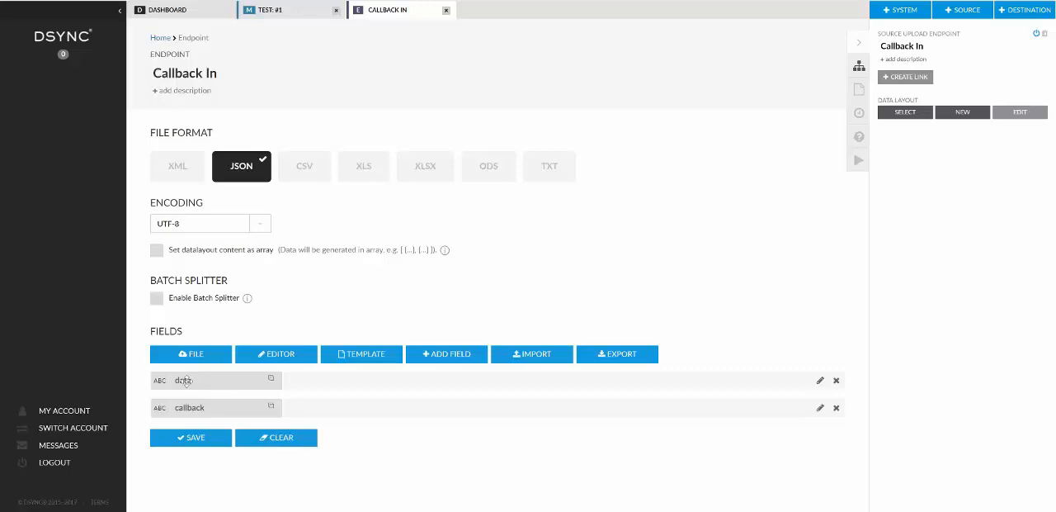
click(836, 381)
click(836, 381)
Add a field named "data" of type Object to the Callback In layout.
click(453, 361)
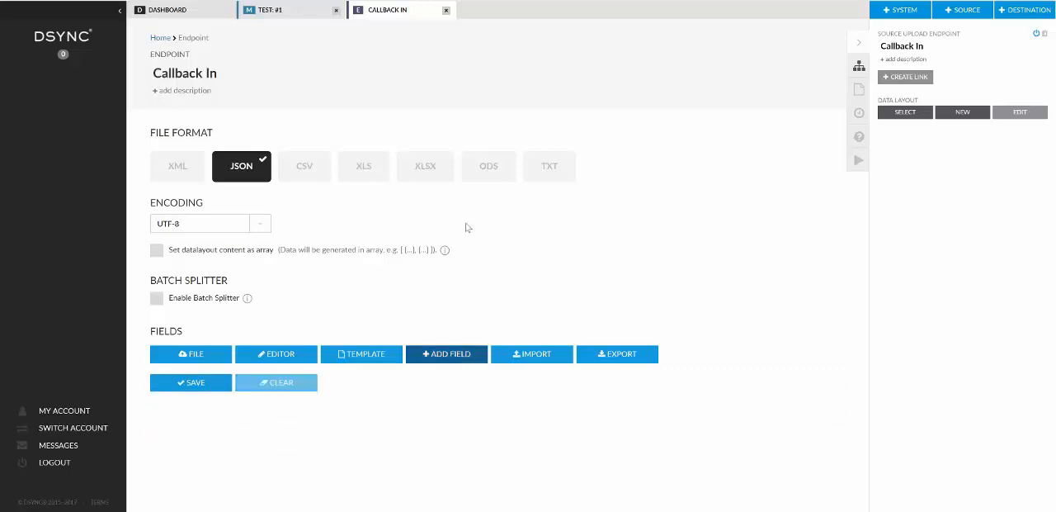
click(498, 63)
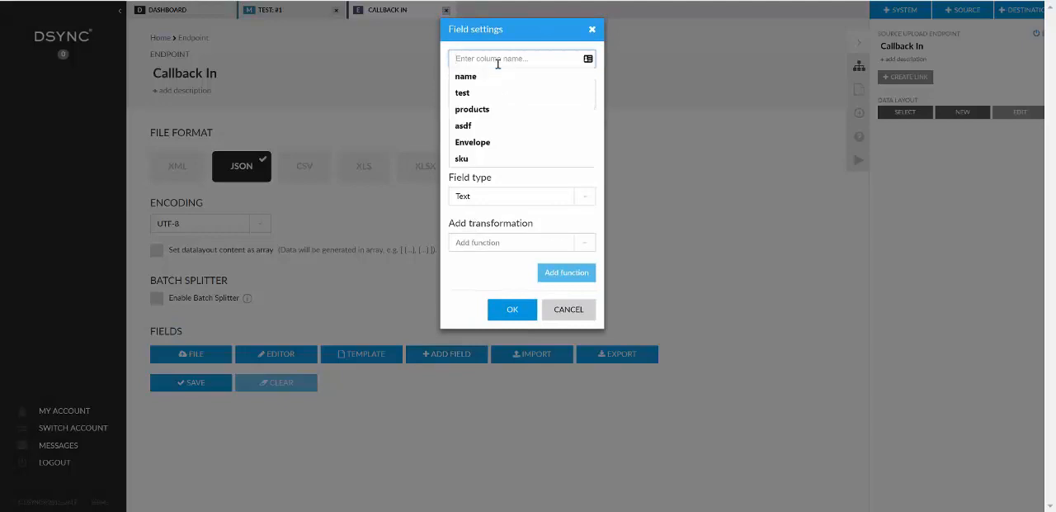
text(data)
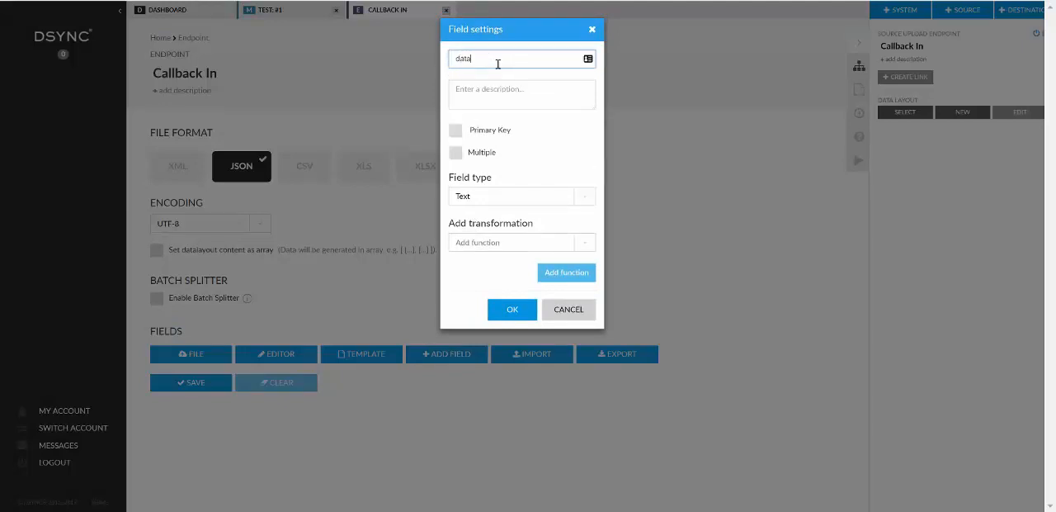
click(582, 205)
scroll(528, 264, down, 2)
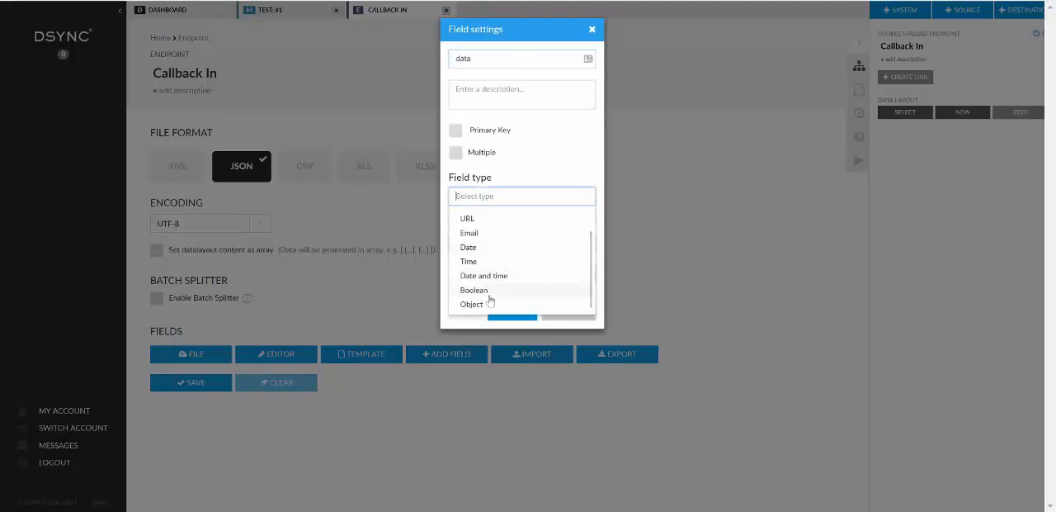
click(485, 304)
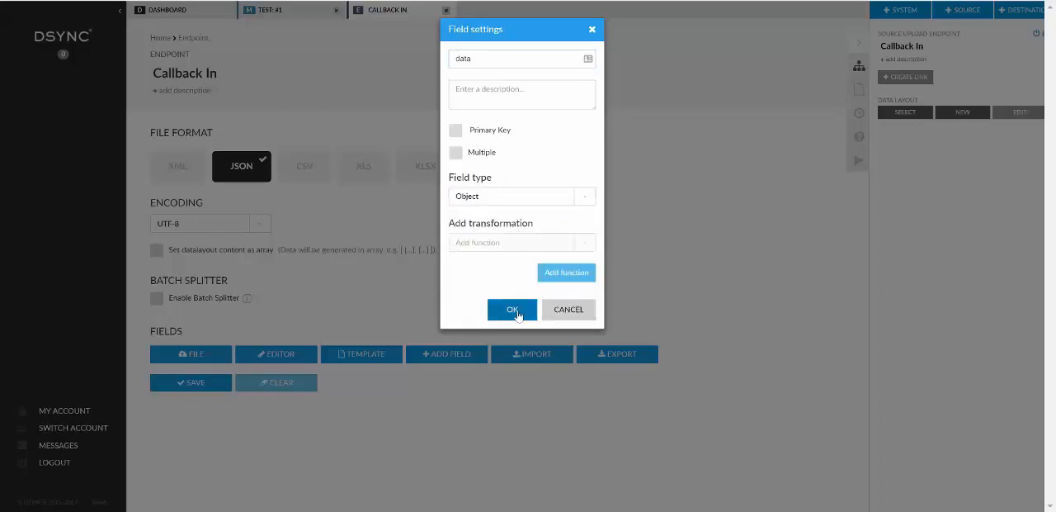
click(516, 310)
Add a field named "callback" of type Object and save the Callback In layout.
click(451, 354)
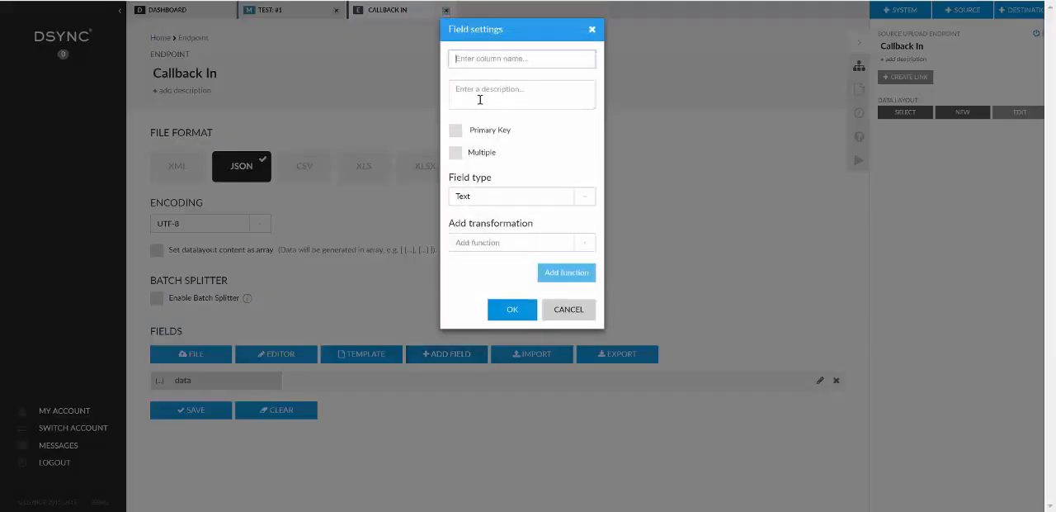
click(487, 59)
text(callback)
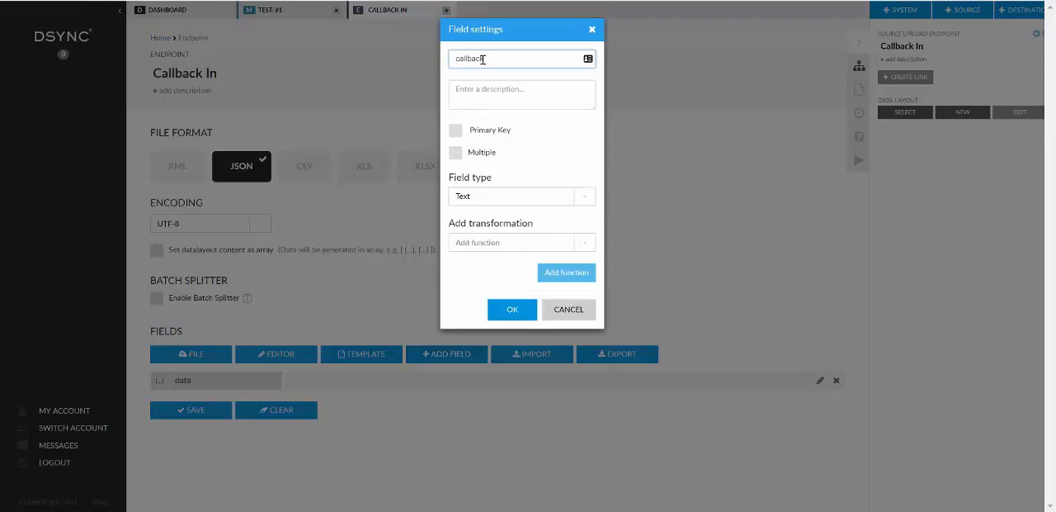
click(585, 198)
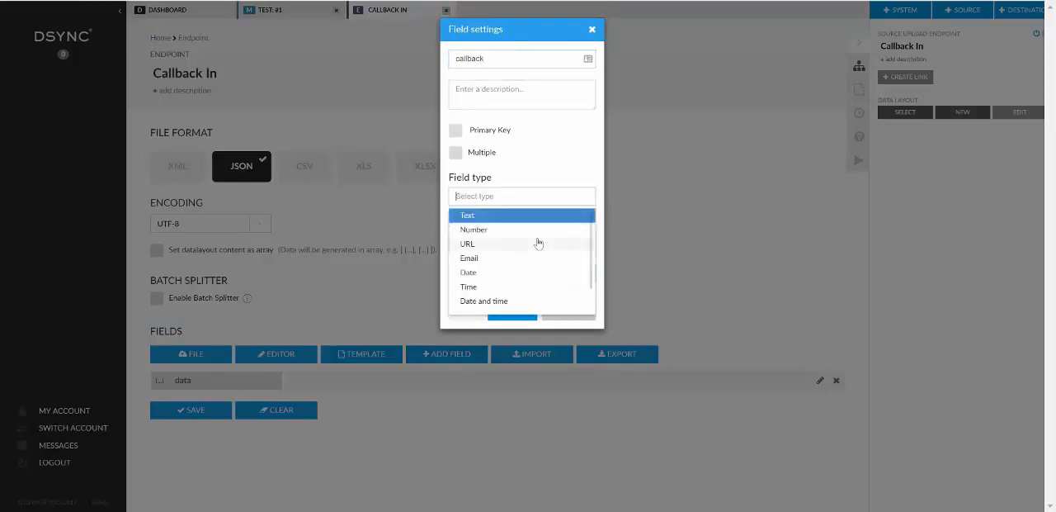
scroll(499, 280, down, 1)
click(499, 303)
click(522, 312)
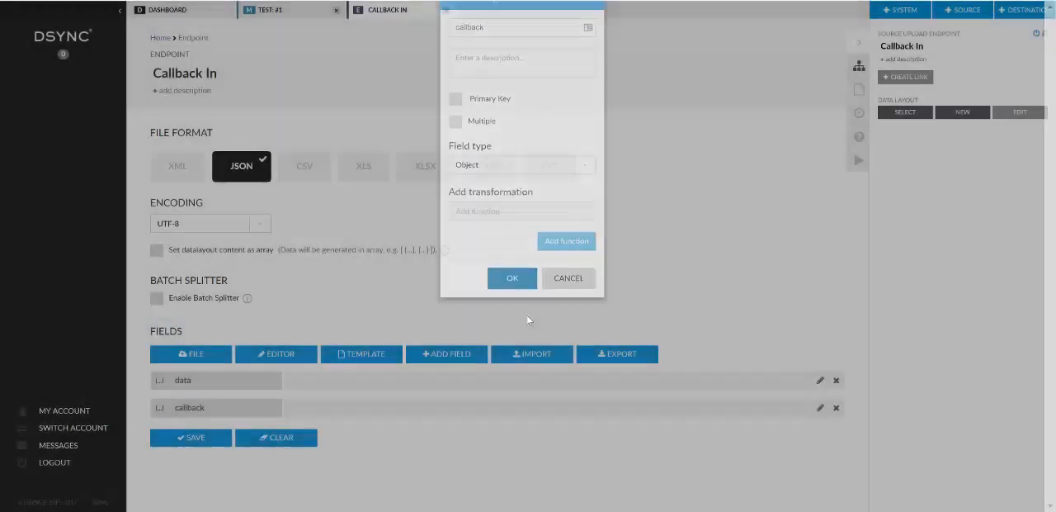
click(197, 439)
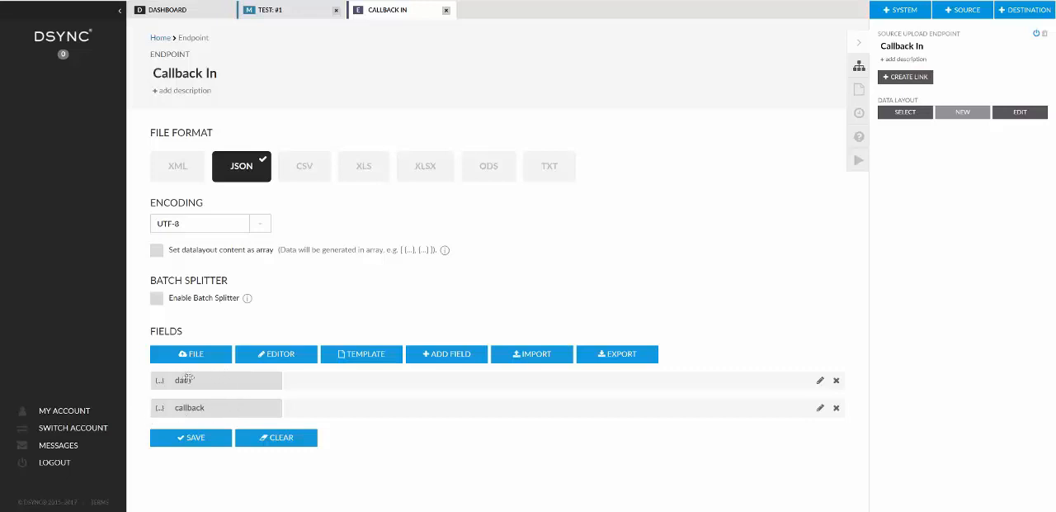
Try nesting a text field named "extra" under callback, delete it, and save the layout again.
click(446, 355)
text(extra)
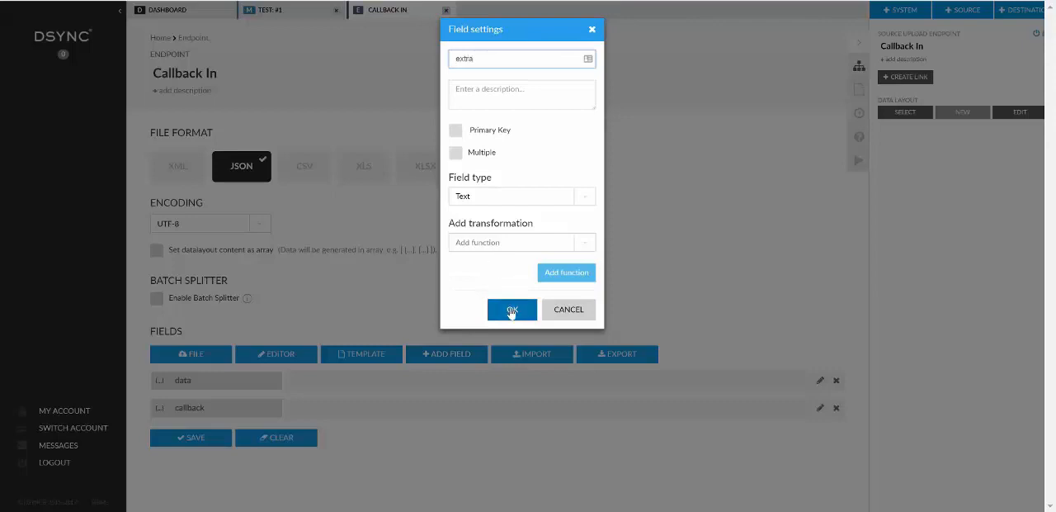
click(511, 308)
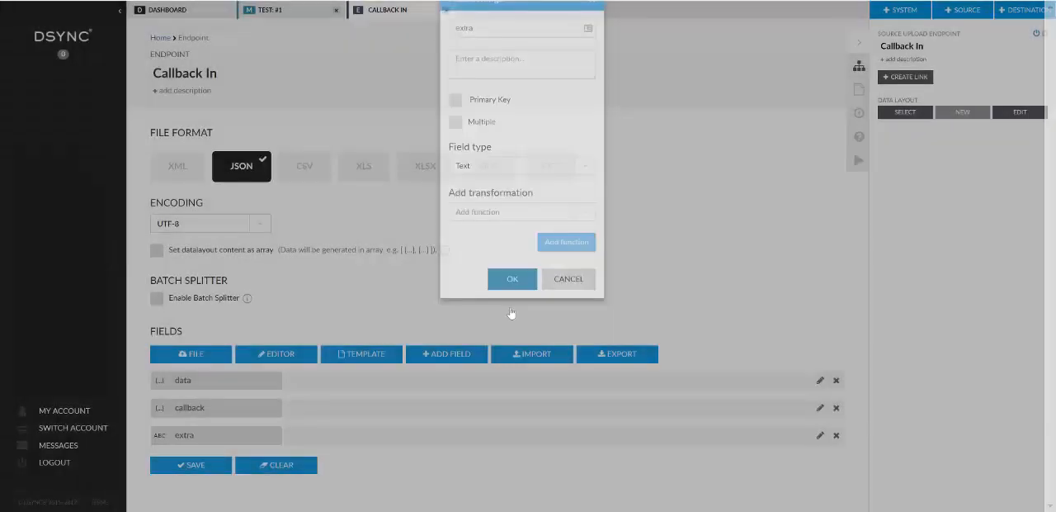
drag(226, 436, 300, 434)
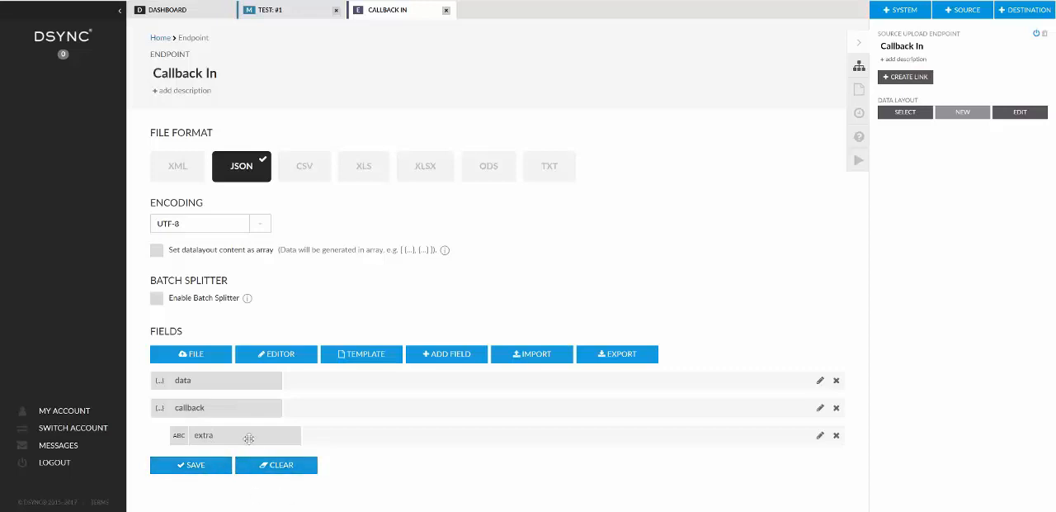
click(837, 436)
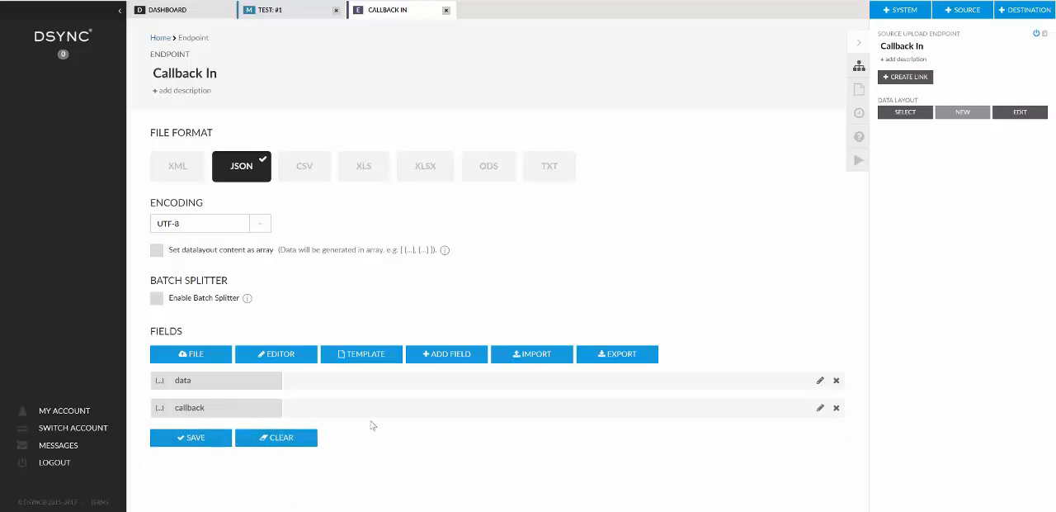
click(200, 437)
Open the Callback Destination endpoint from the dashboard and set its file format to JSON.
click(207, 15)
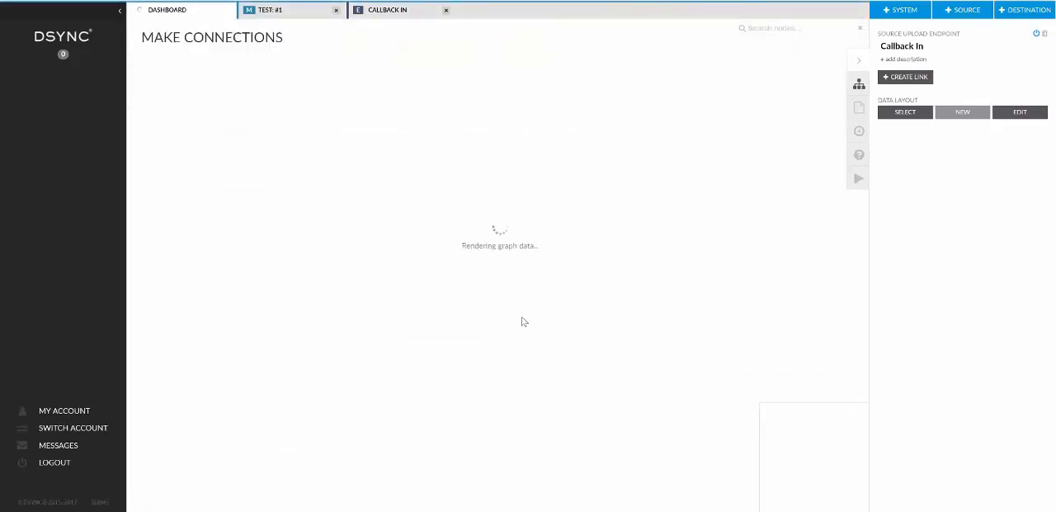
drag(384, 388, 469, 269)
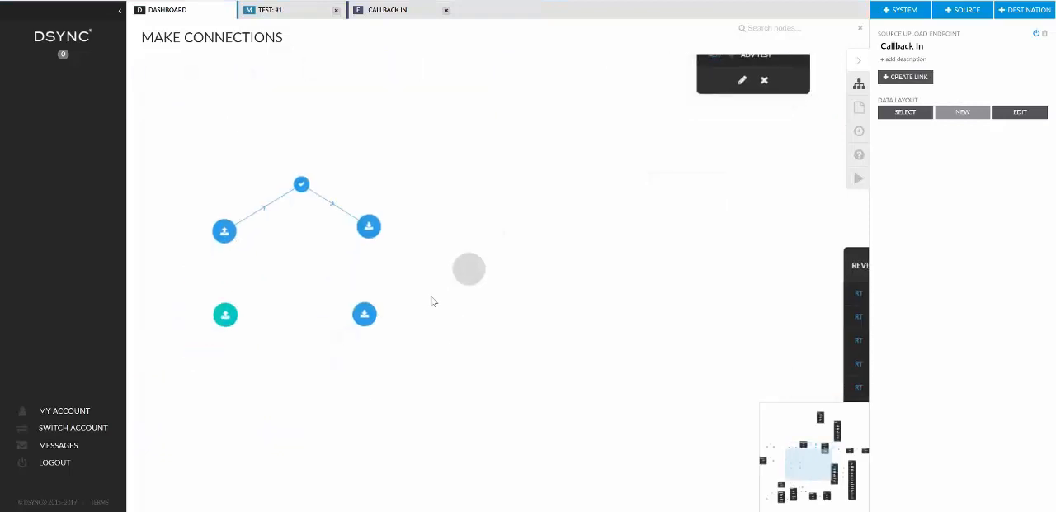
click(370, 316)
double_click(367, 316)
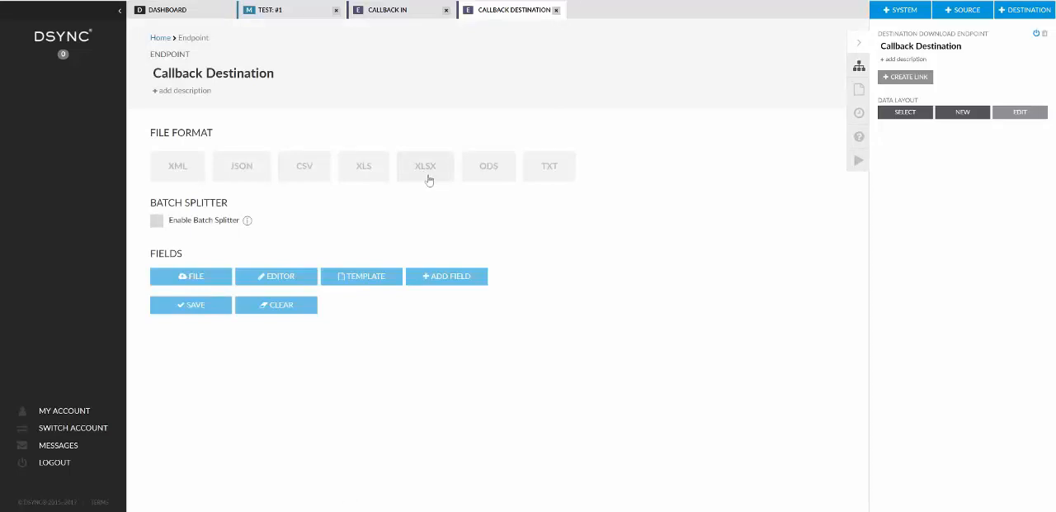
click(252, 176)
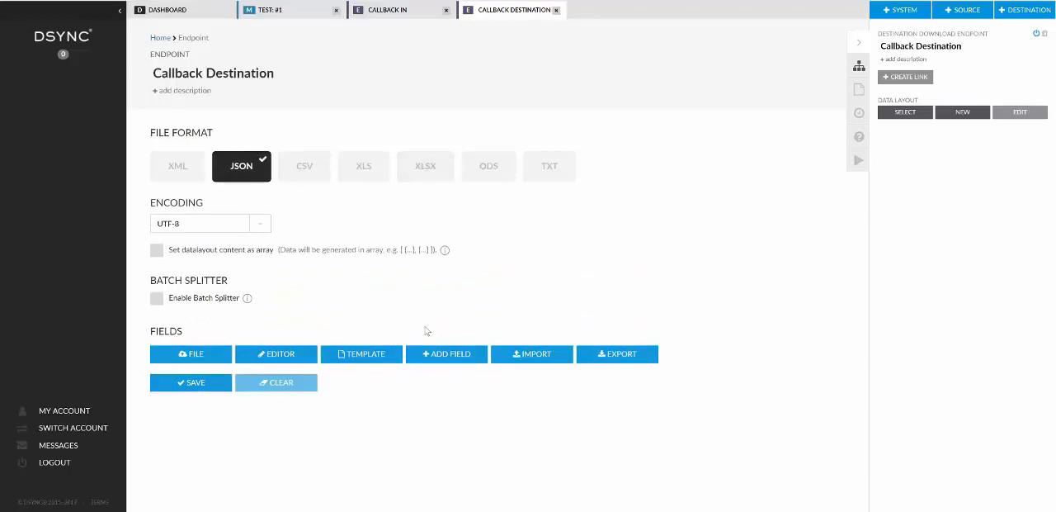
Add a field named "id" of type Number to the Callback Destination layout.
click(453, 353)
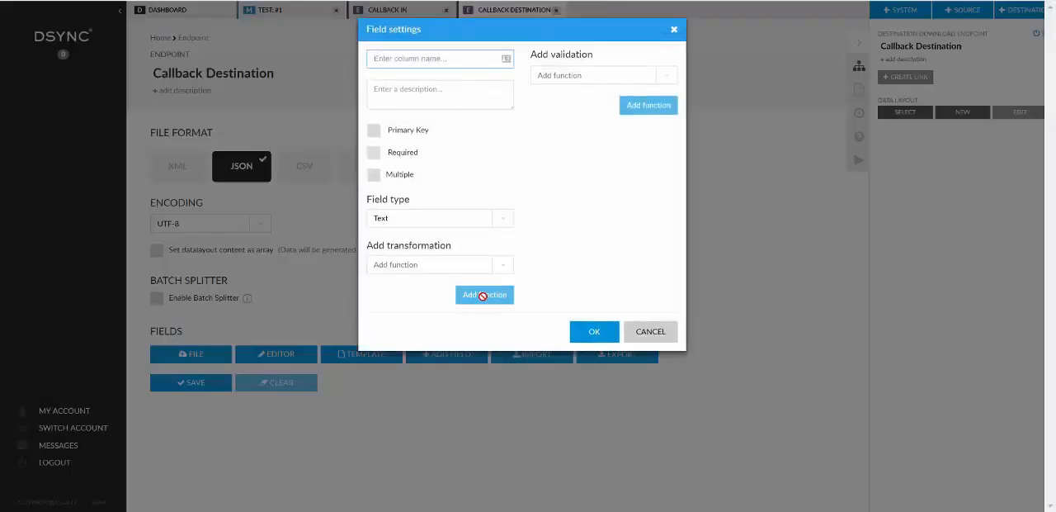
text(id)
click(499, 219)
click(422, 253)
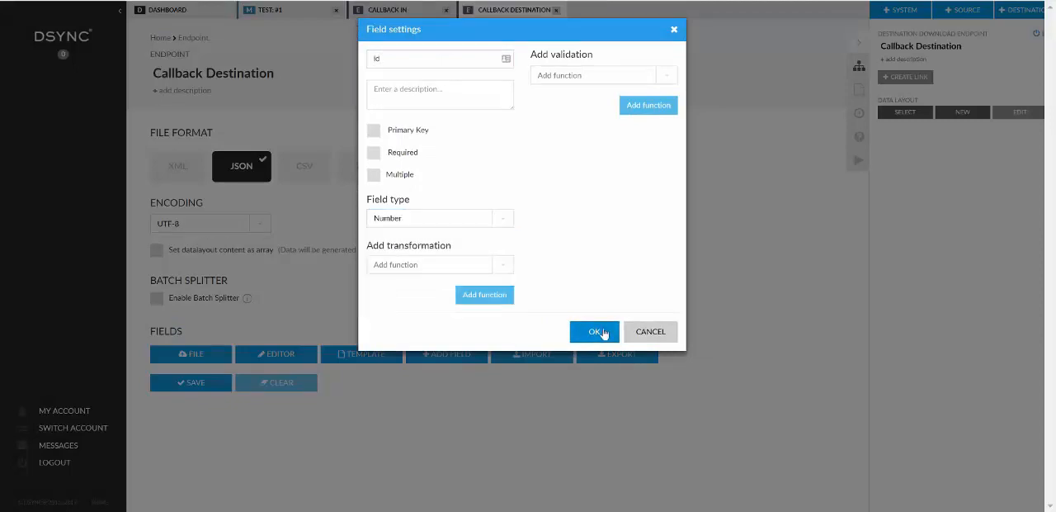
click(594, 330)
Add a text field named "name" and save the Callback Destination layout.
click(452, 354)
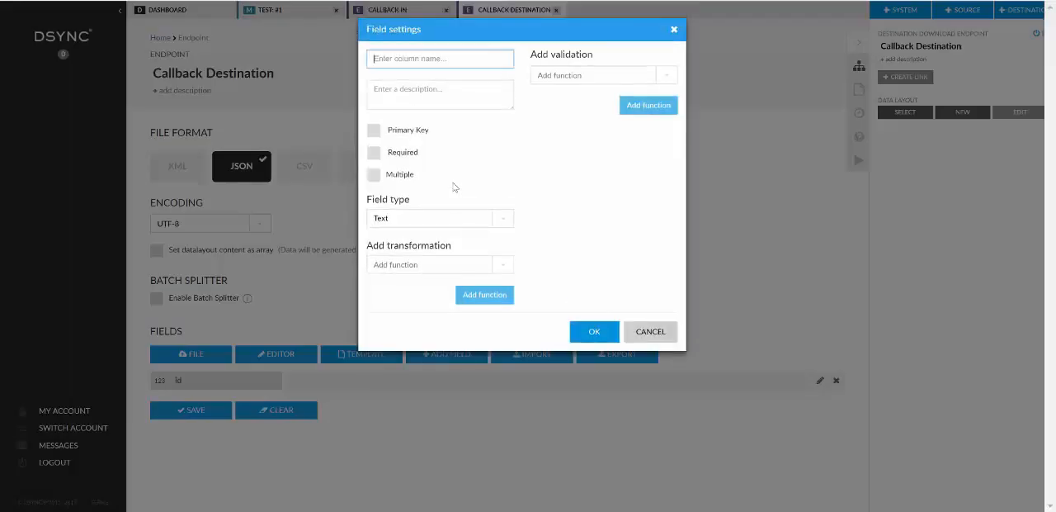
text(name)
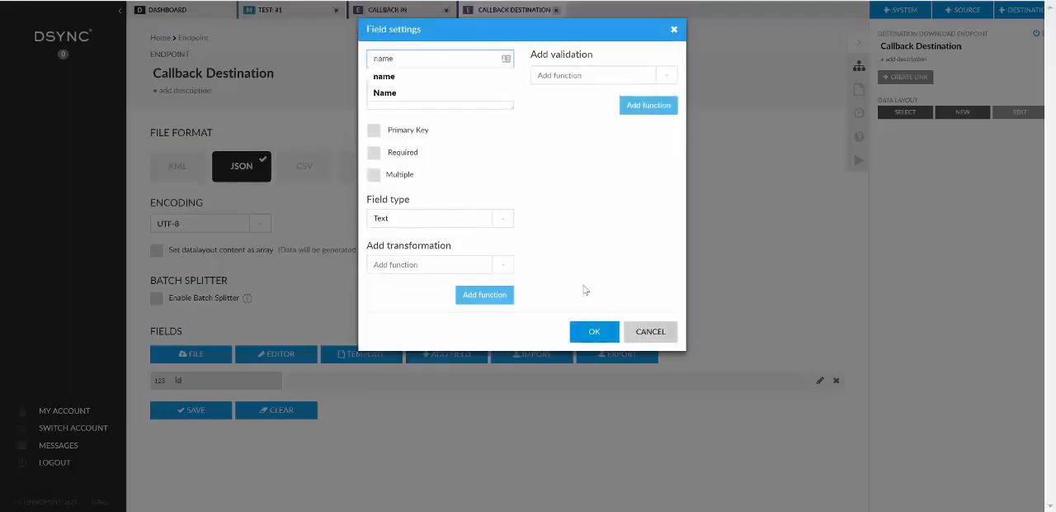
click(595, 331)
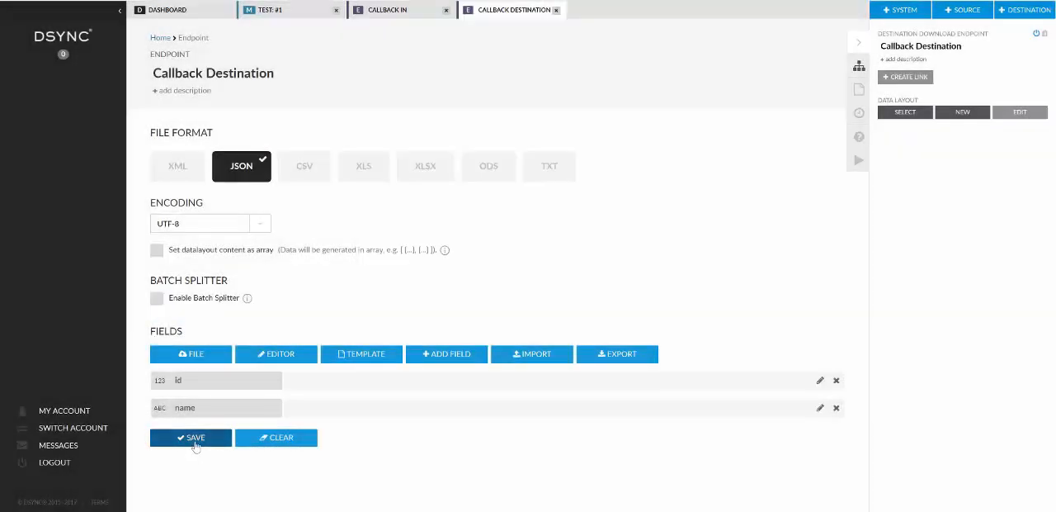
click(195, 444)
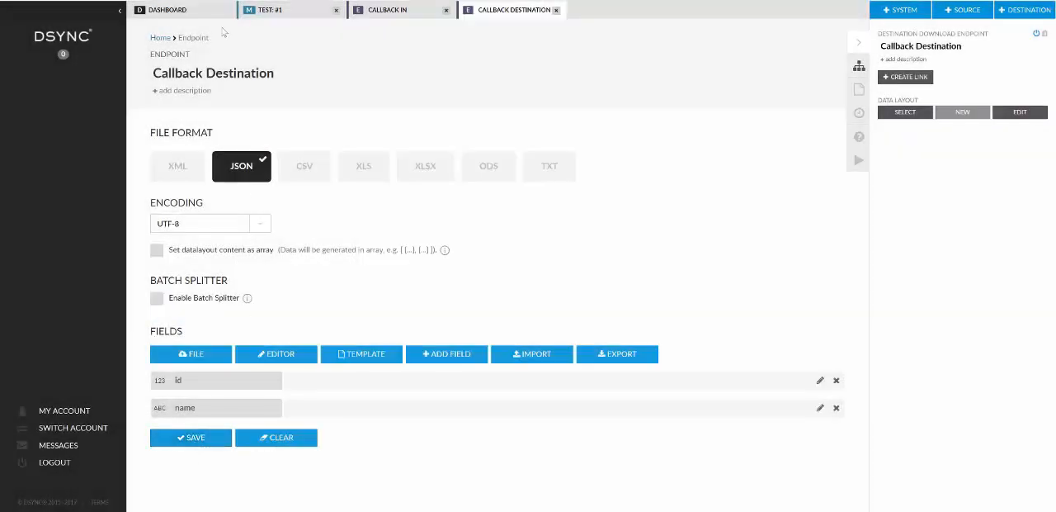
Link the Callback In endpoint to the Callback Destination endpoint with a job named "Callback Job".
click(200, 12)
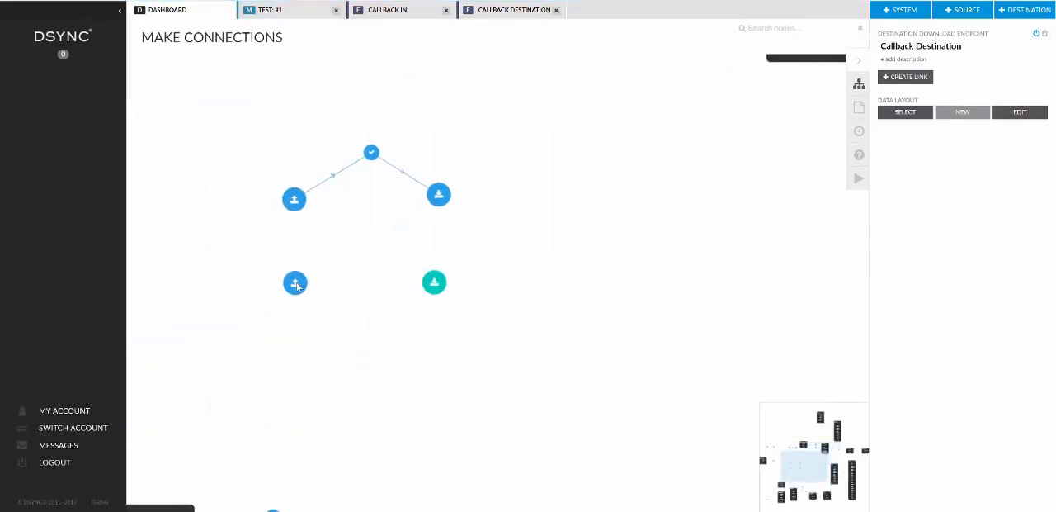
click(295, 285)
click(906, 79)
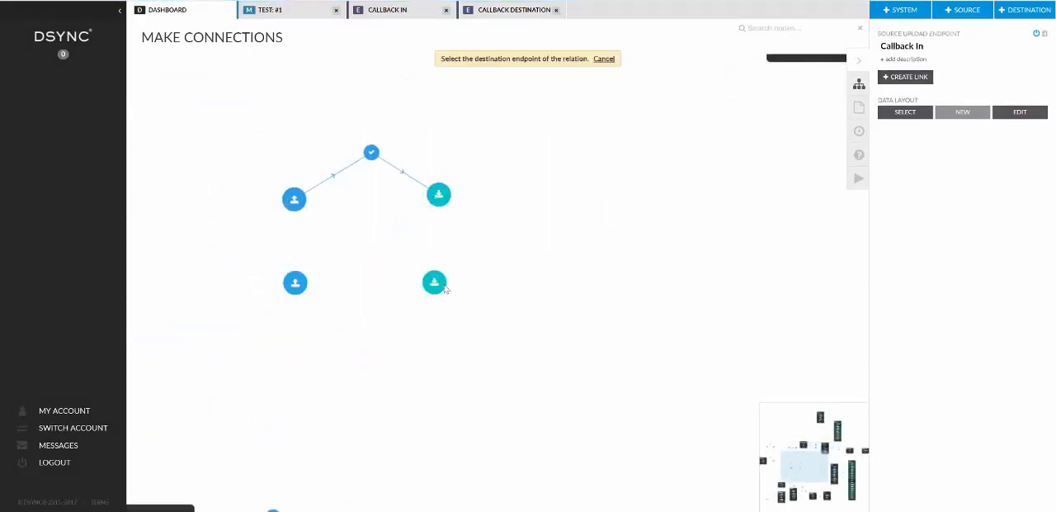
click(435, 285)
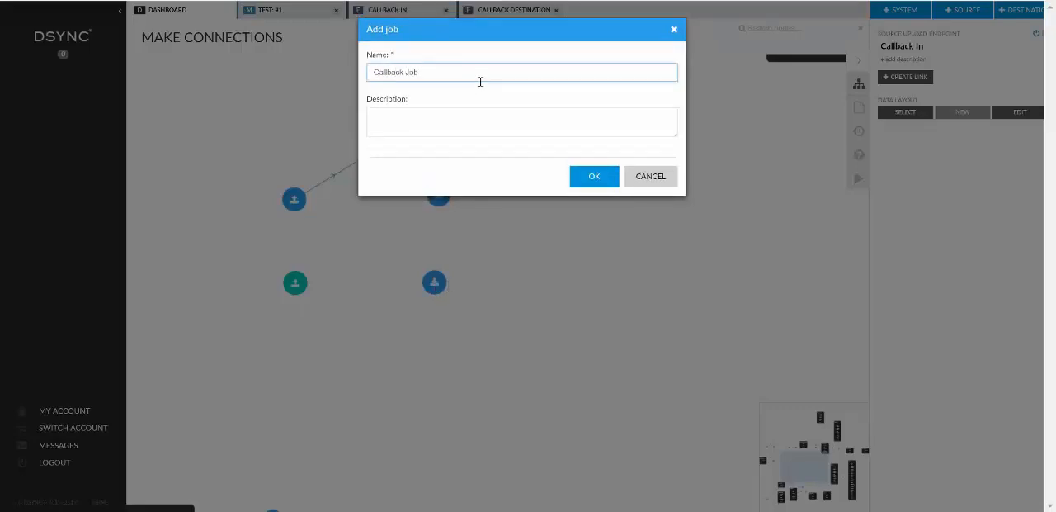
click(593, 178)
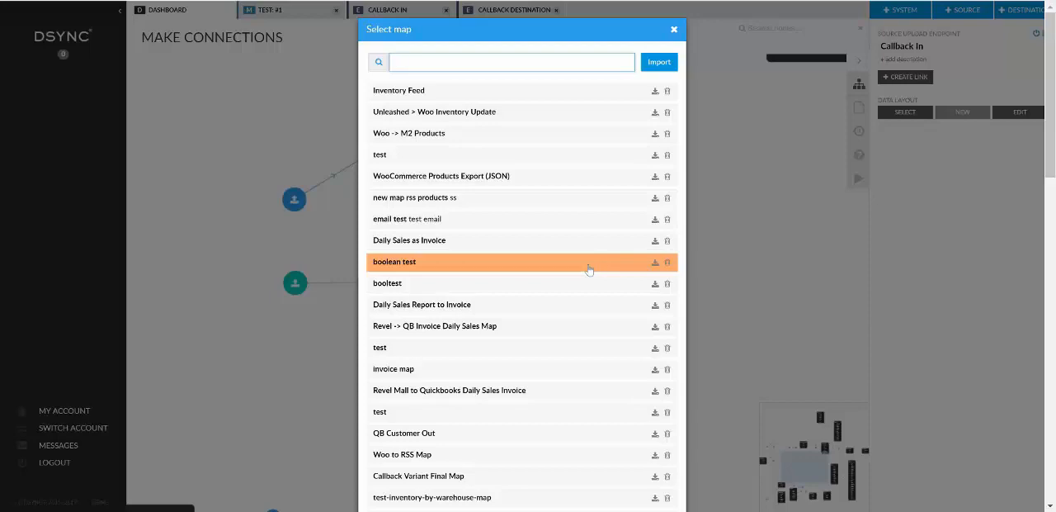
Create a new map named "Callback Job Map" for the Callback Job relation and open its field mapping.
scroll(563, 326, down, 15)
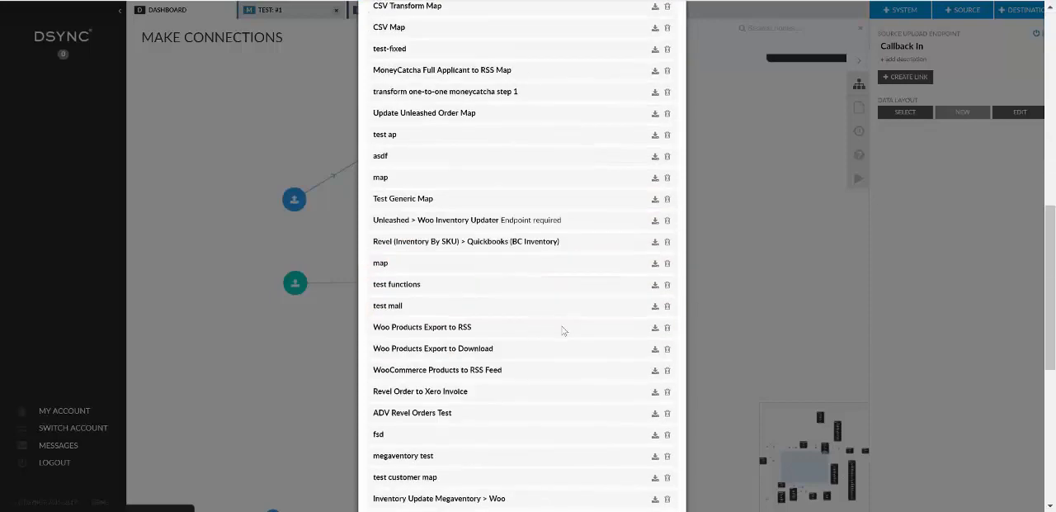
click(596, 476)
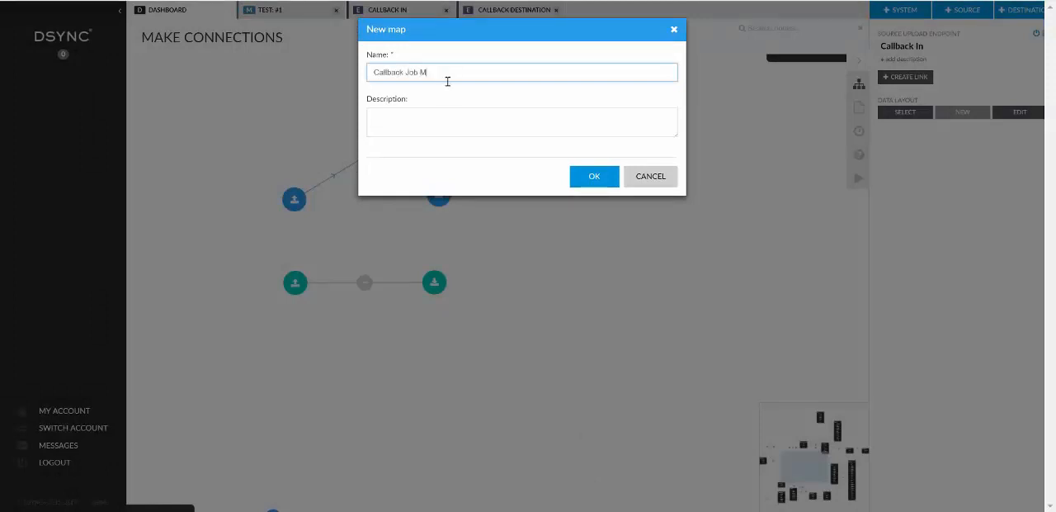
key(Return)
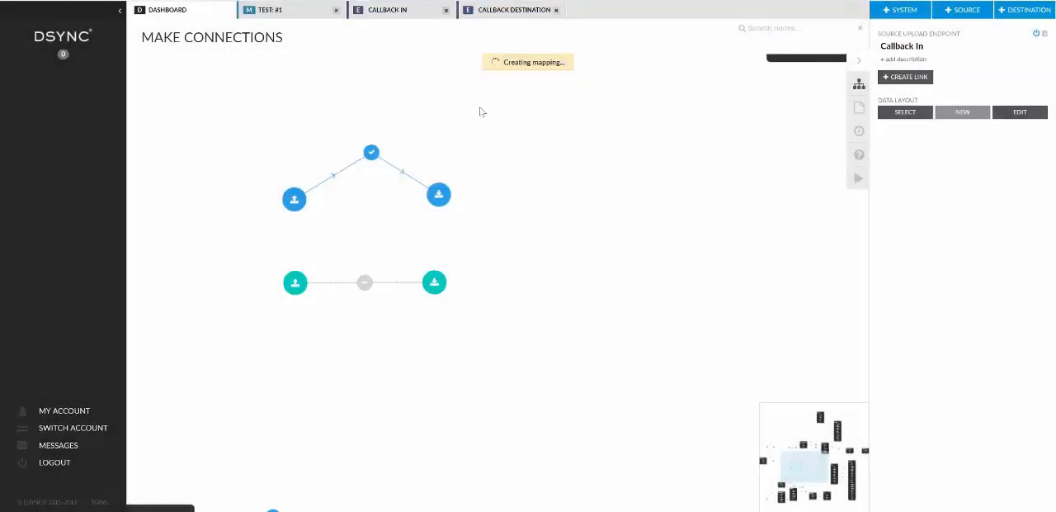
double_click(397, 284)
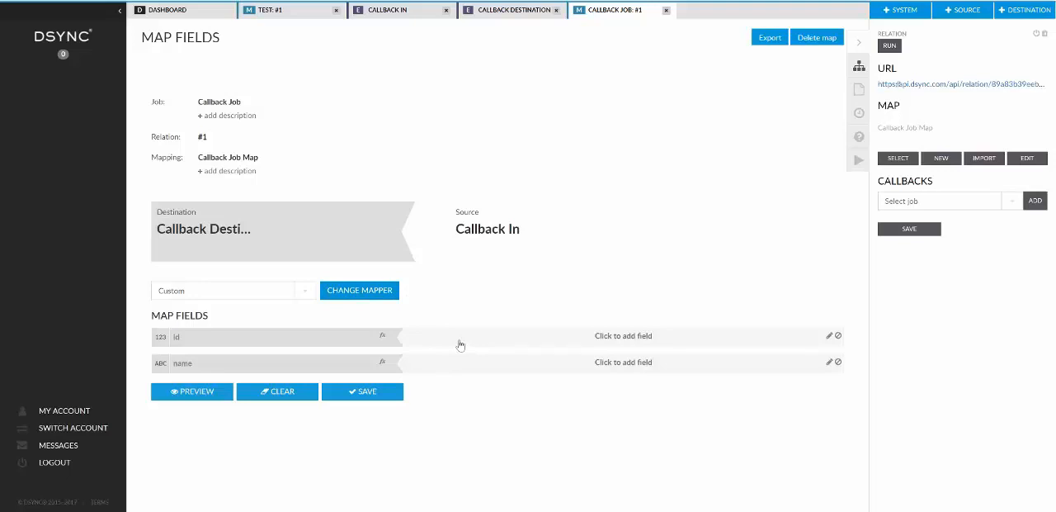
click(459, 340)
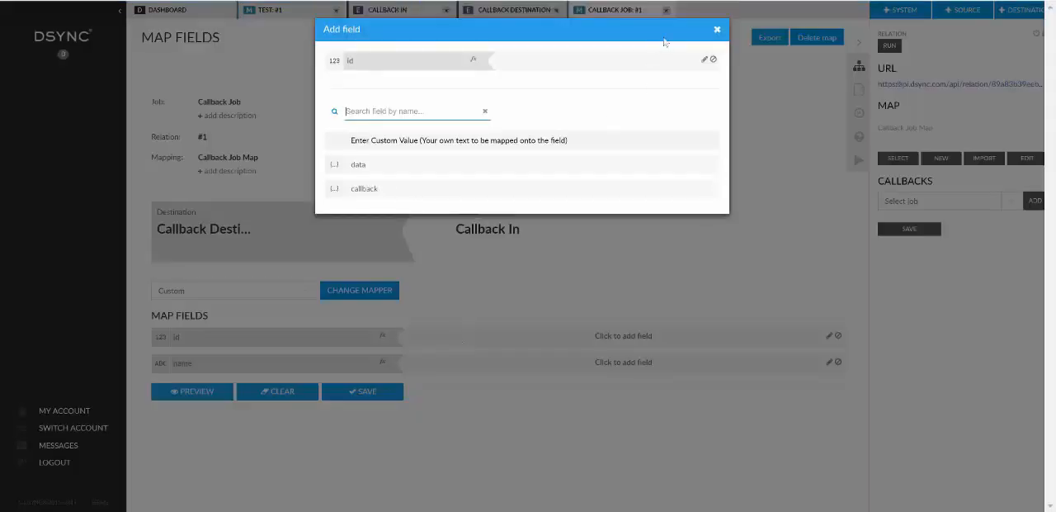
click(717, 30)
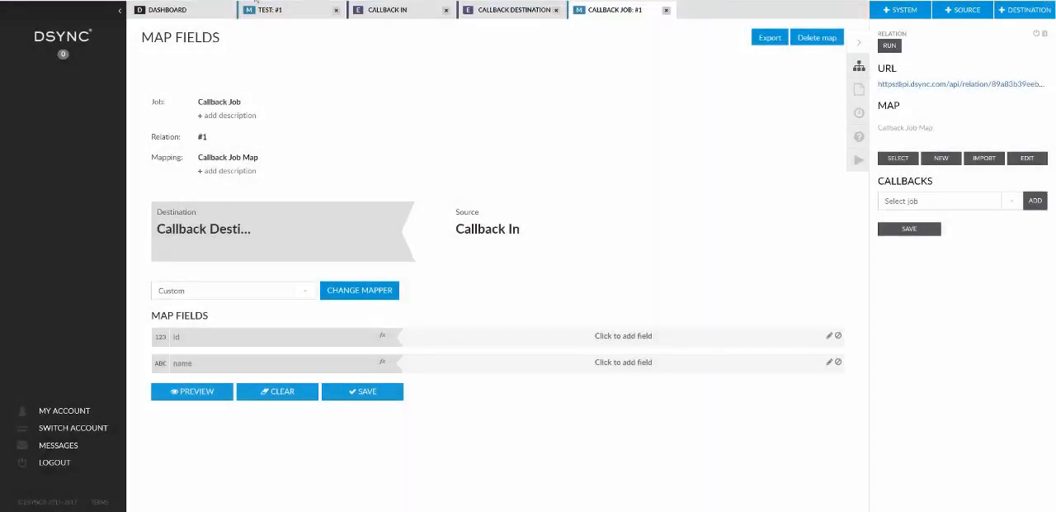
Add a field named "id" of type Number to the Callback In layout.
click(397, 12)
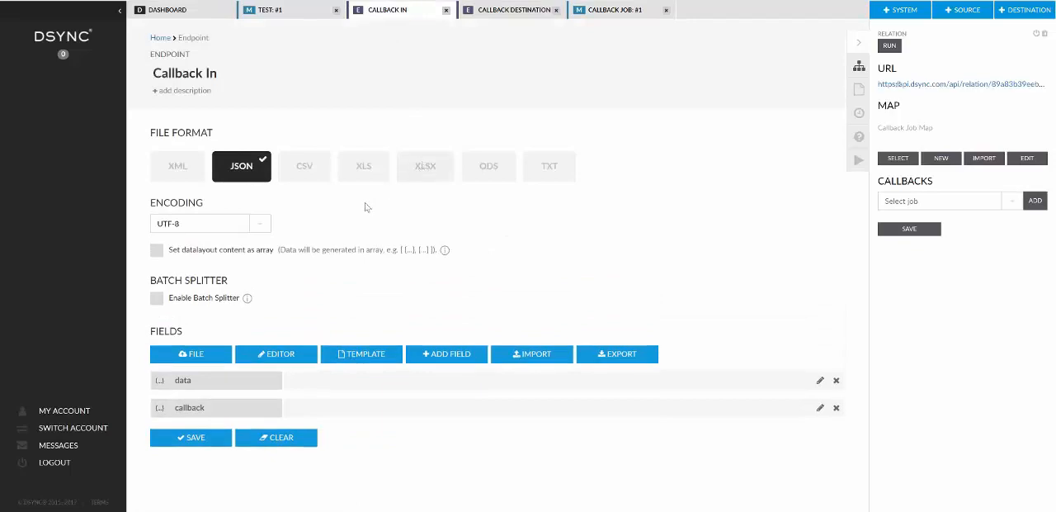
click(458, 356)
click(497, 60)
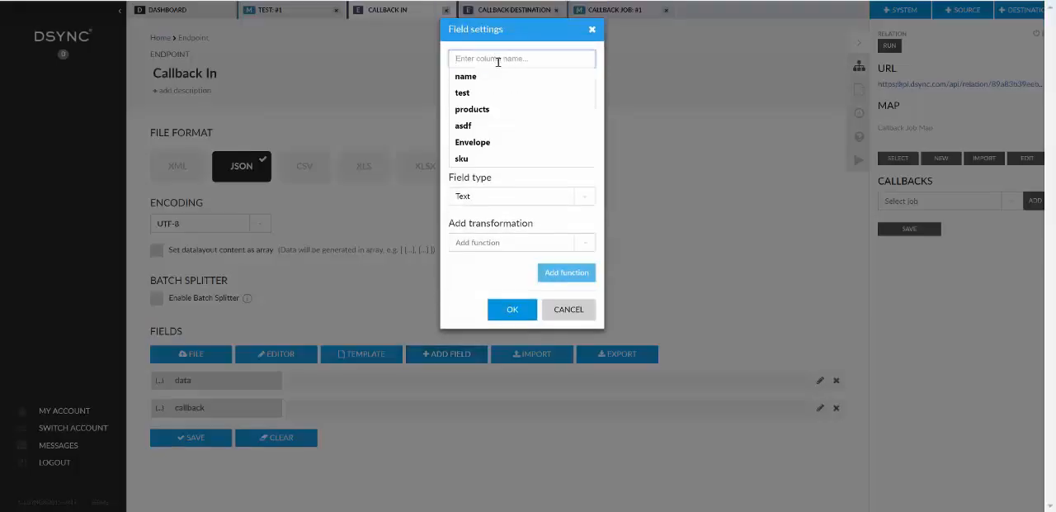
text(id)
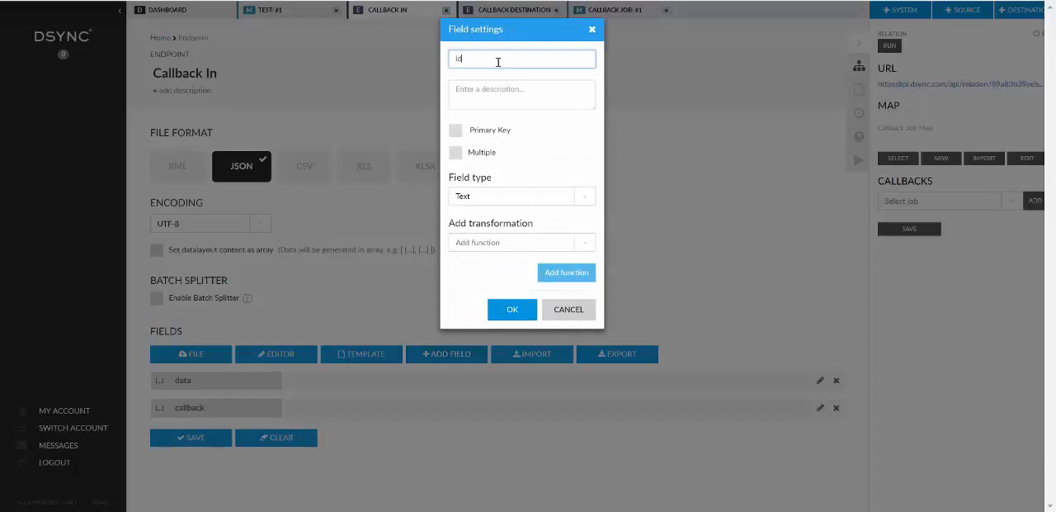
click(582, 198)
click(497, 231)
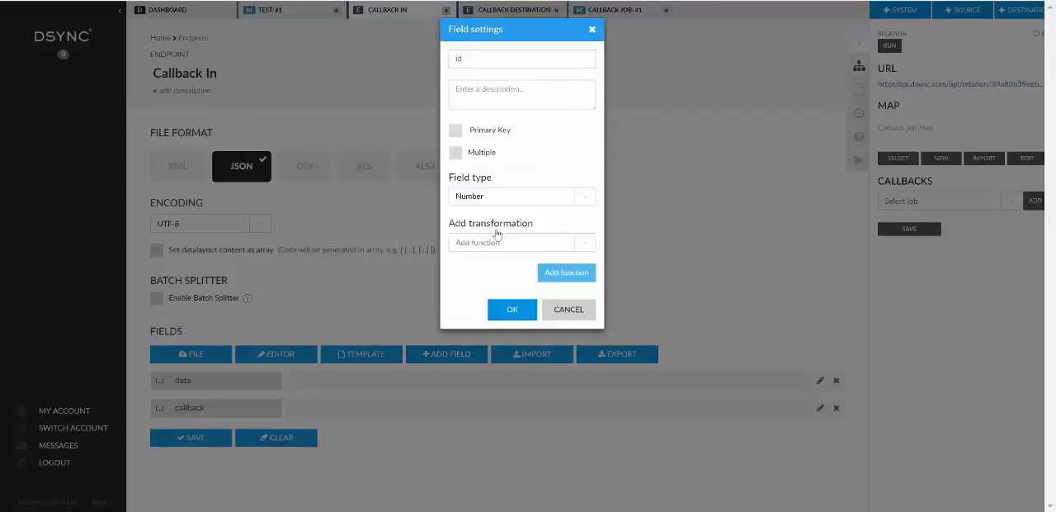
click(513, 309)
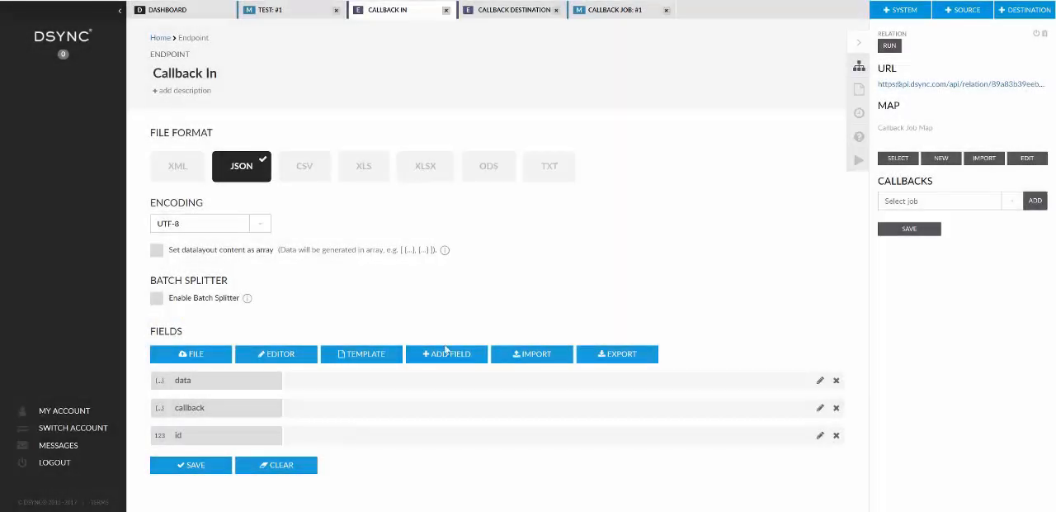
Add a text field named "name" to the Callback In layout.
click(447, 352)
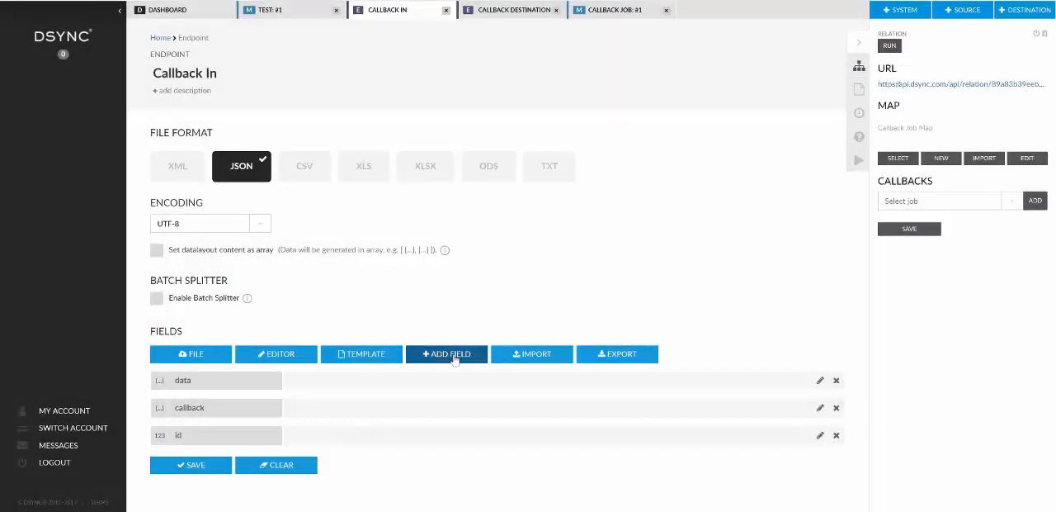
text(name)
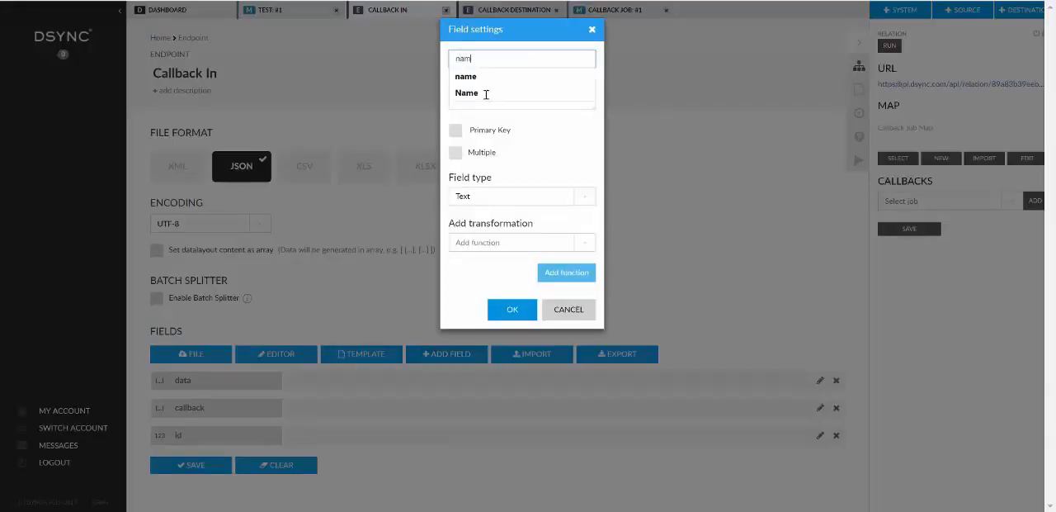
click(523, 311)
Nest the id and name fields under callback and save the Callback In layout, overwriting the one used in the map template.
drag(202, 435, 235, 462)
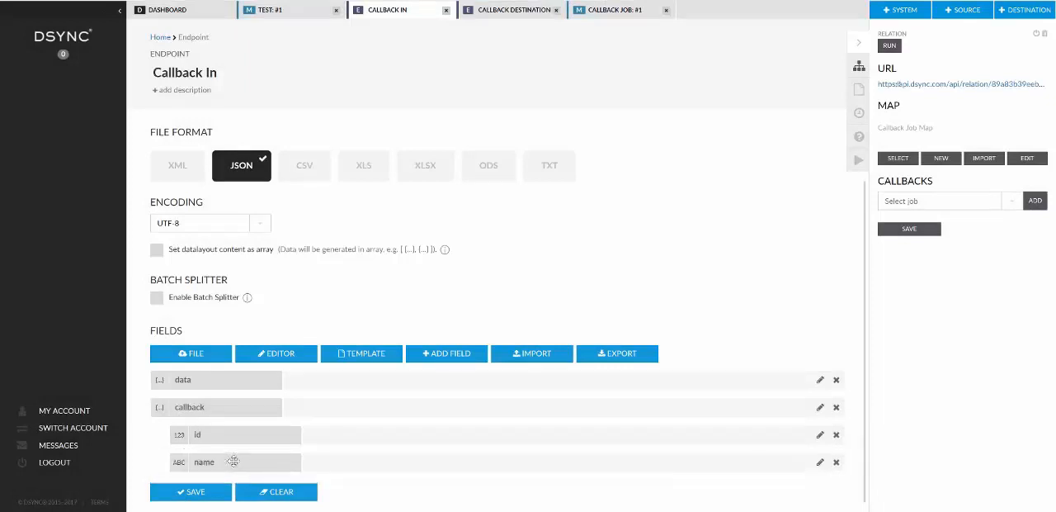
click(197, 493)
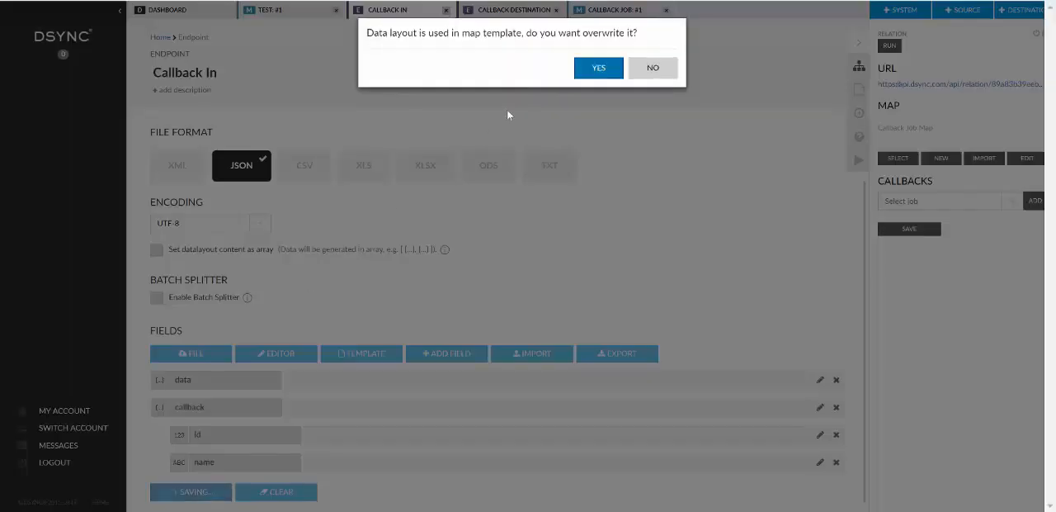
click(599, 69)
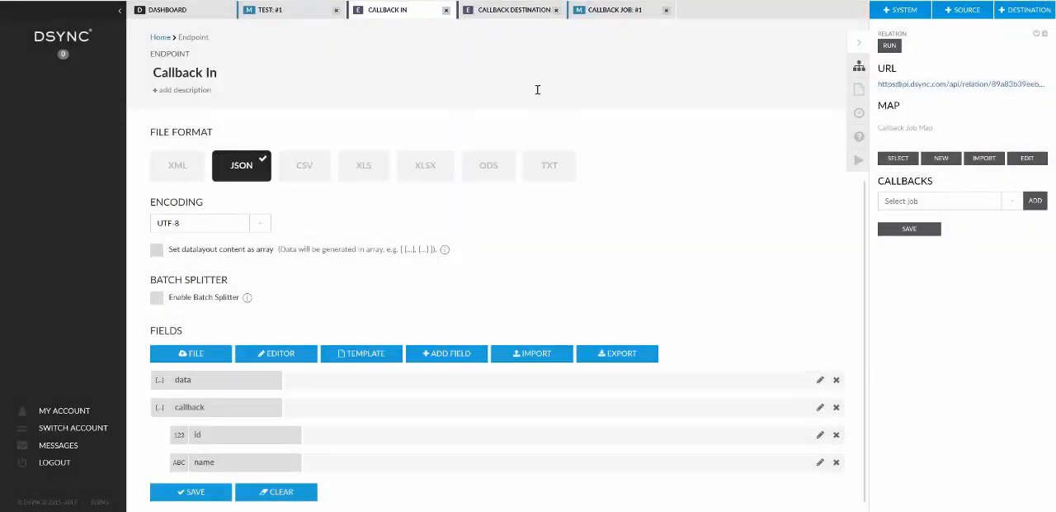
Map the destination id and name fields to the source callback id and name fields, and save the Callback Job map.
click(613, 15)
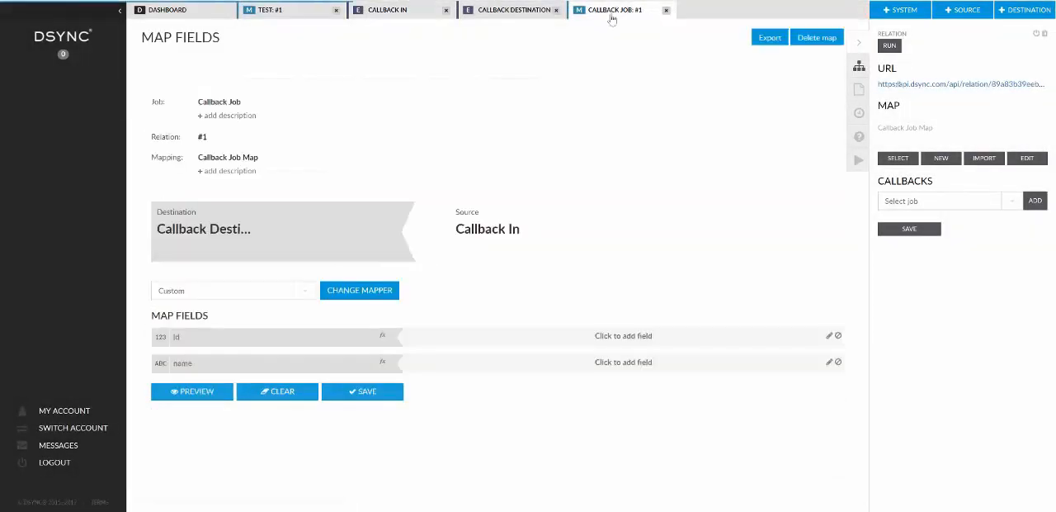
click(452, 339)
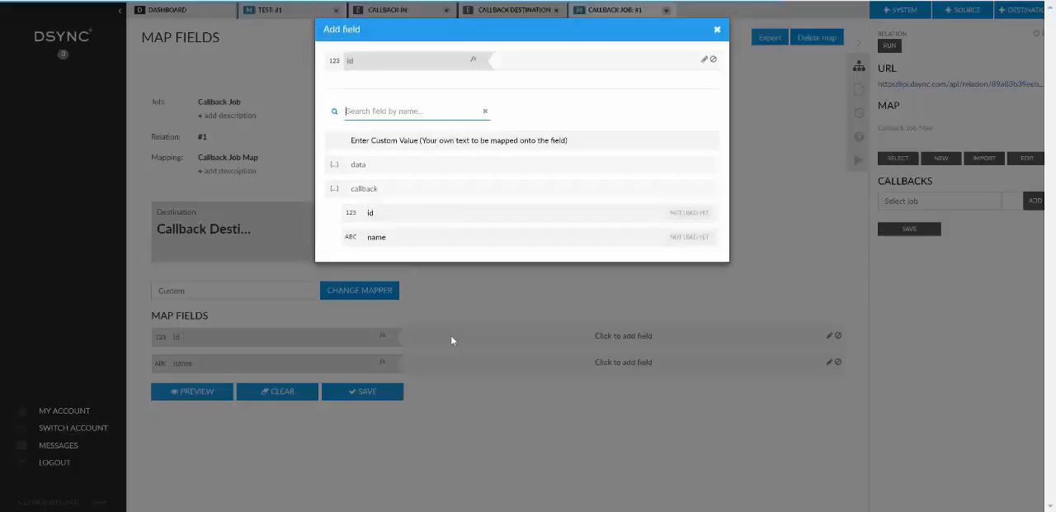
click(398, 217)
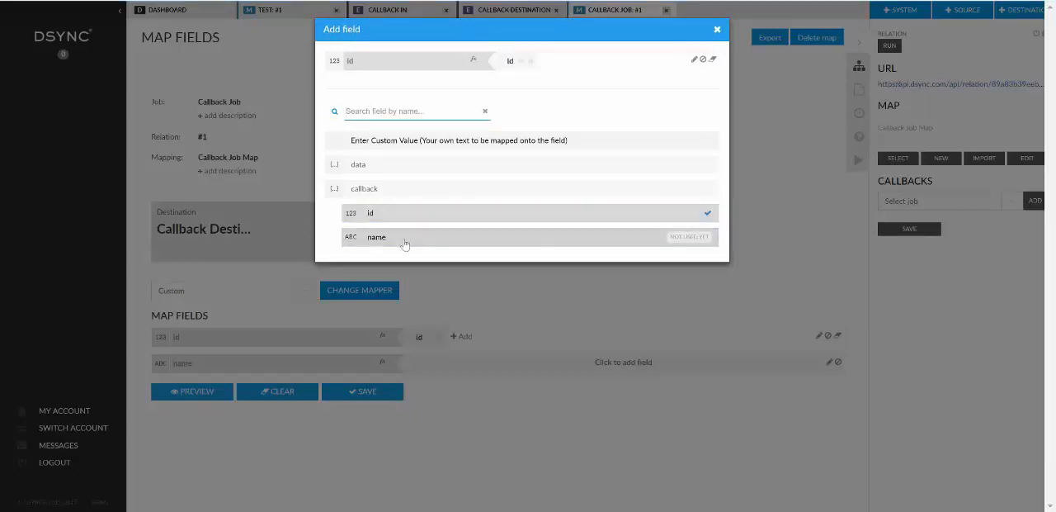
click(403, 239)
click(483, 307)
drag(469, 337, 432, 369)
click(371, 400)
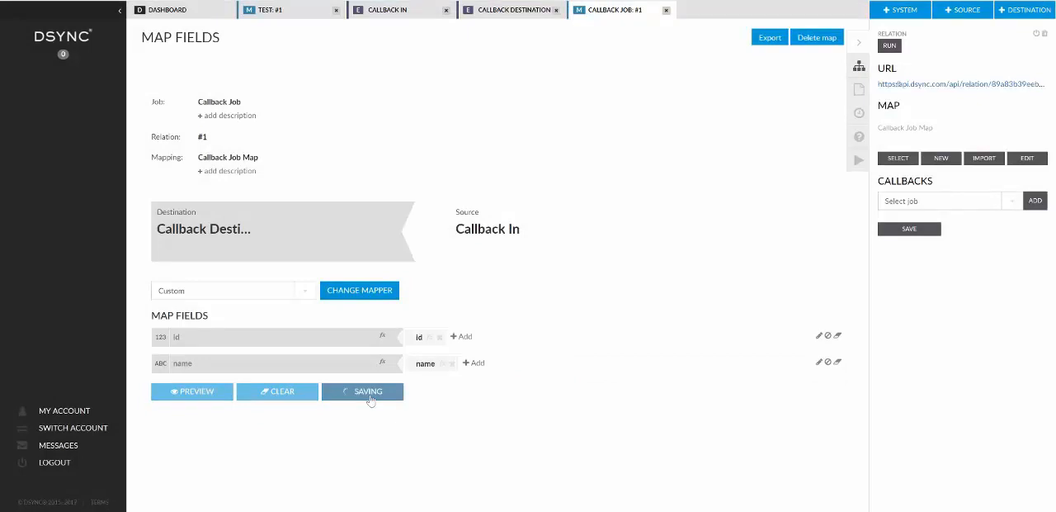
Return to the dashboard and select the relation between the test job and its Test destination endpoint.
click(211, 14)
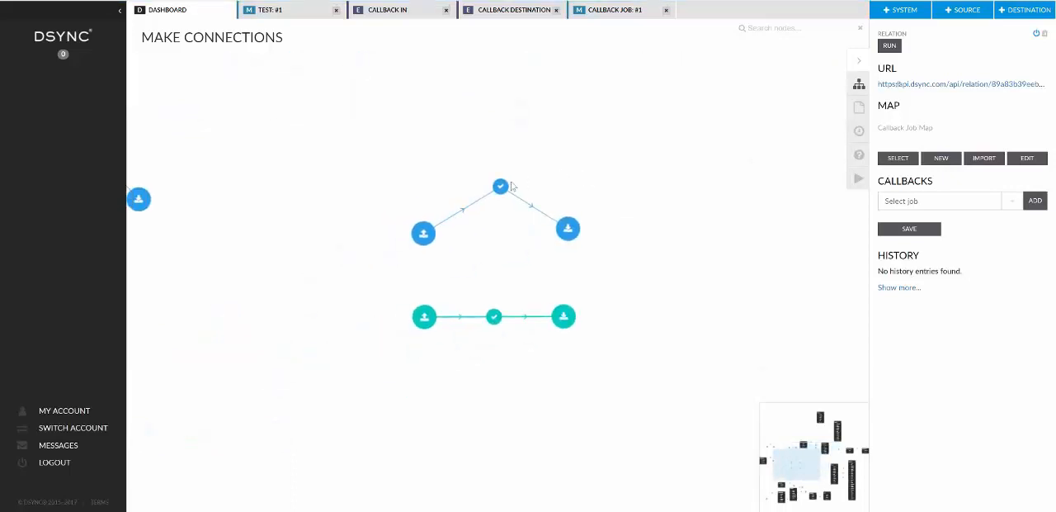
click(490, 188)
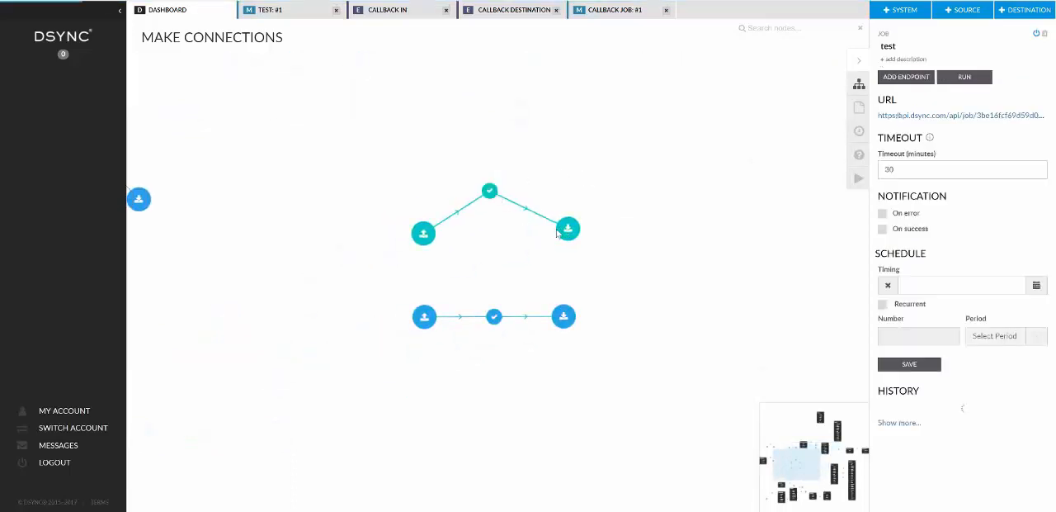
click(553, 232)
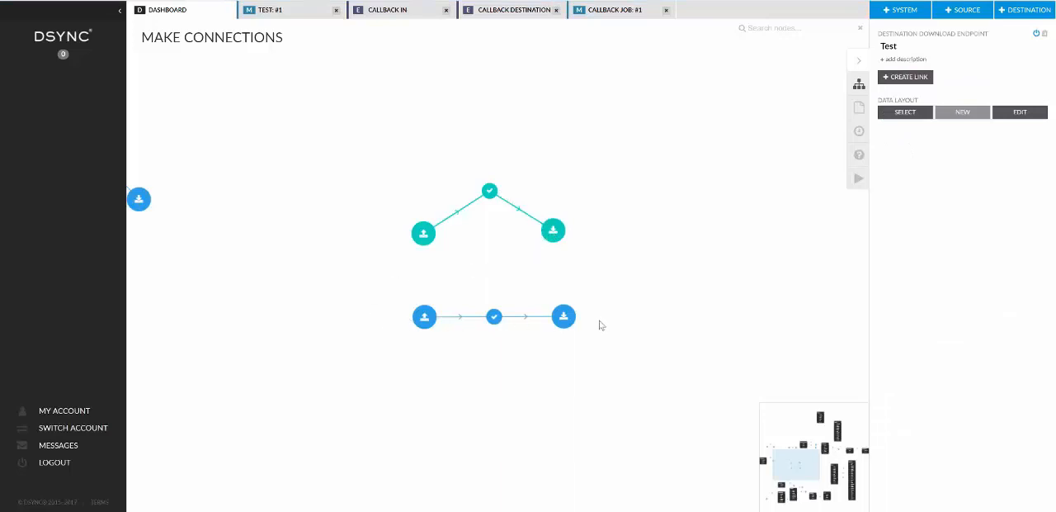
click(519, 214)
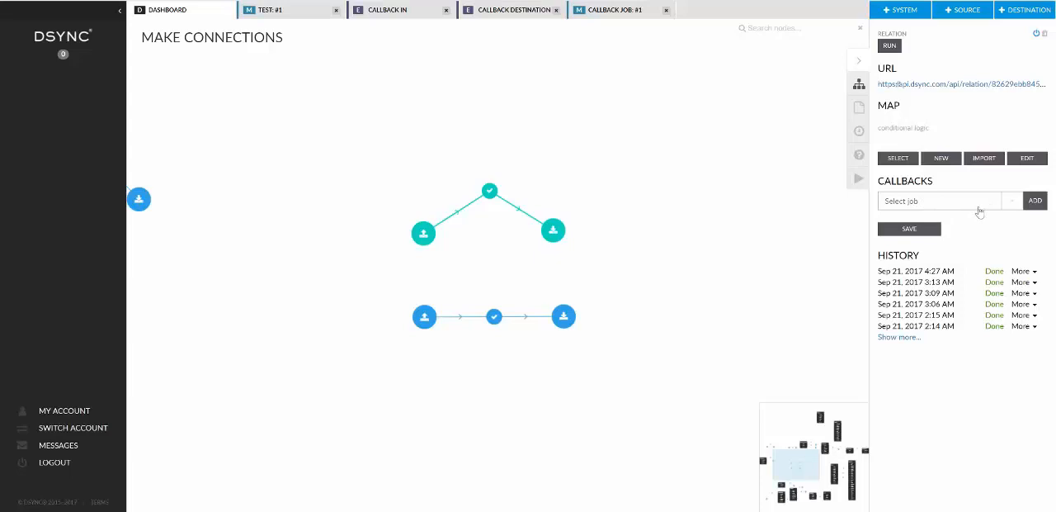
Look through the jobs available as callbacks and check the name of the job linking Callback In to Callback Destination.
click(1015, 205)
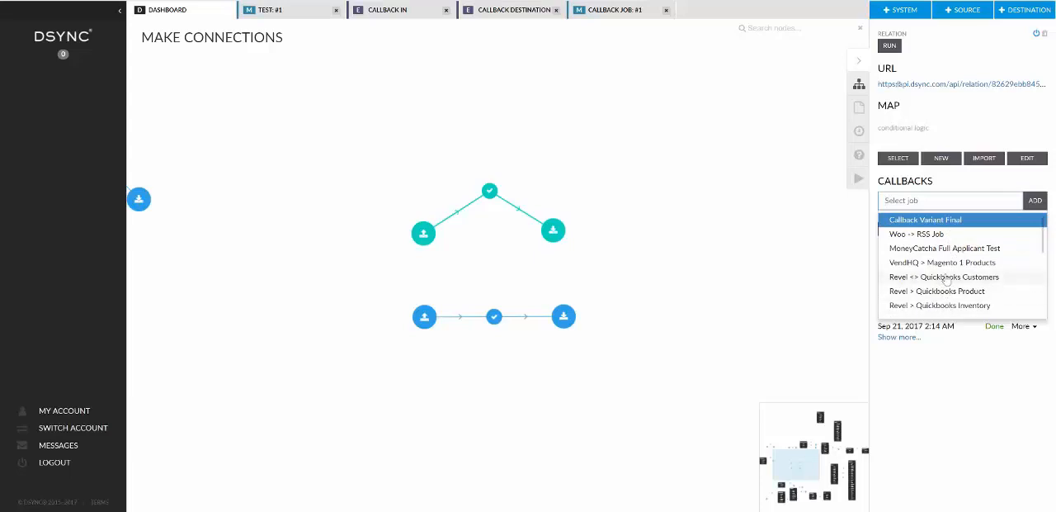
scroll(947, 279, down, 5)
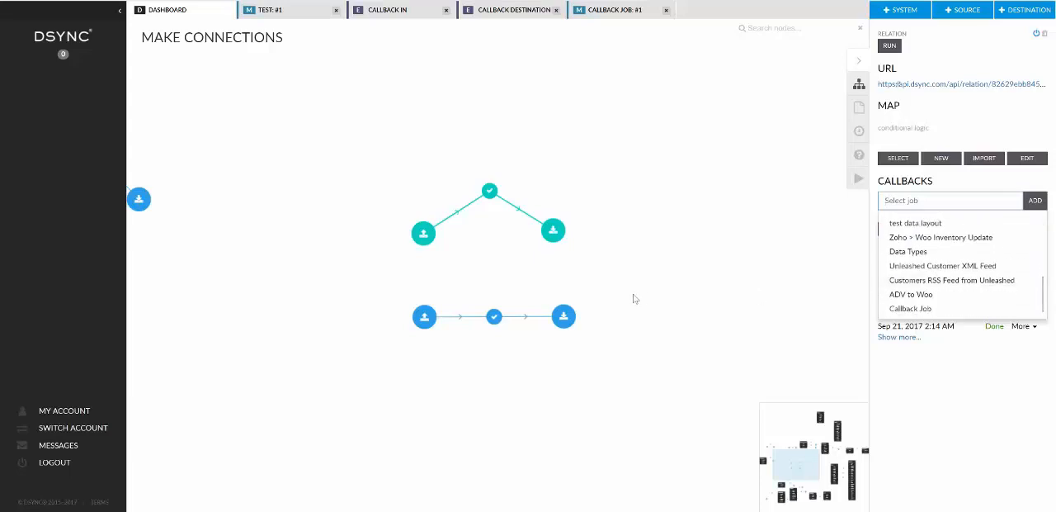
click(634, 298)
click(522, 318)
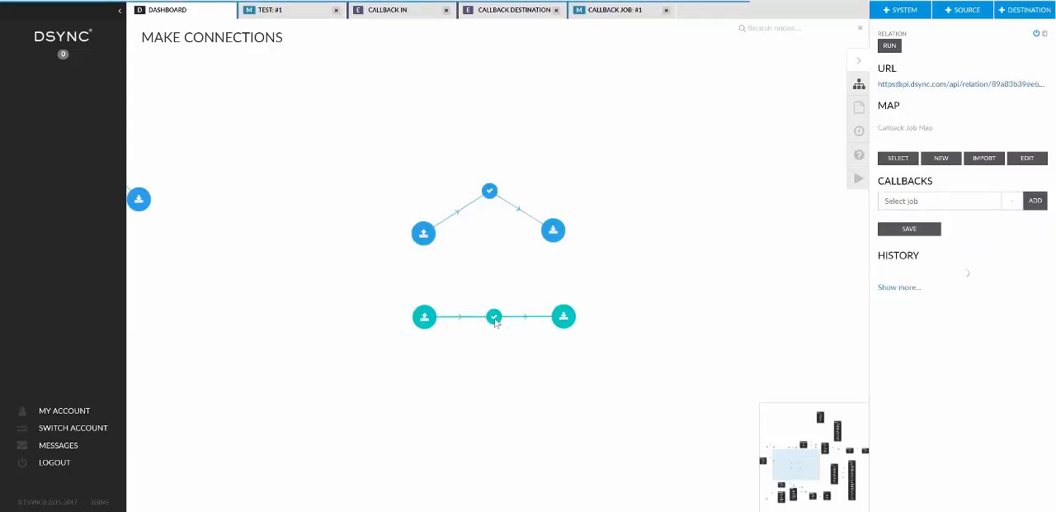
click(495, 320)
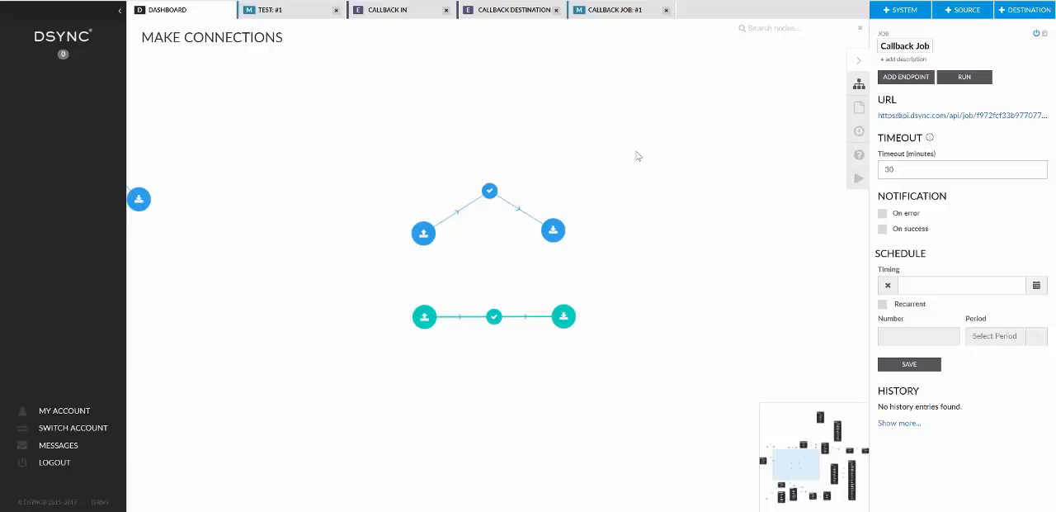
Add Callback Job as a callback on the test job's destination relation and save the relation.
click(519, 213)
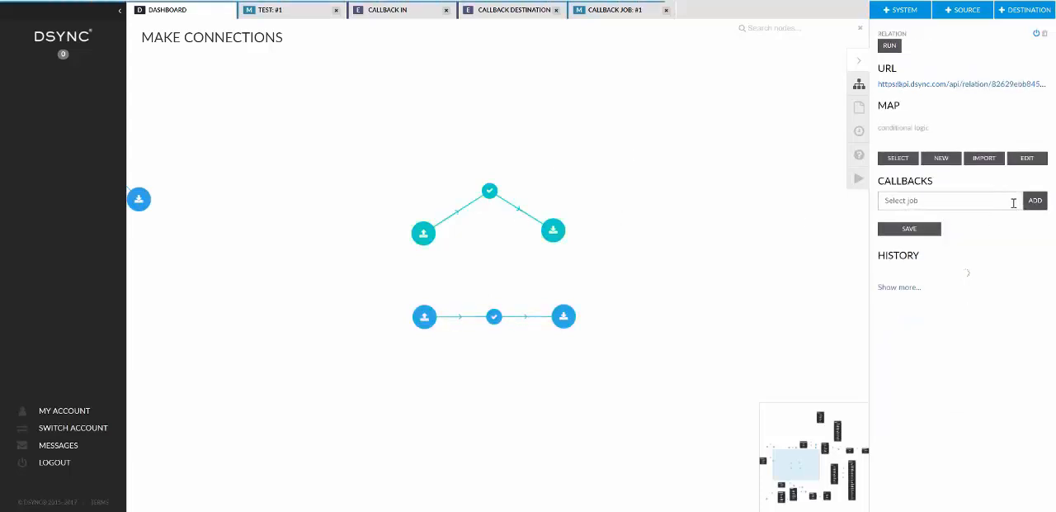
click(1011, 206)
scroll(919, 264, down, 5)
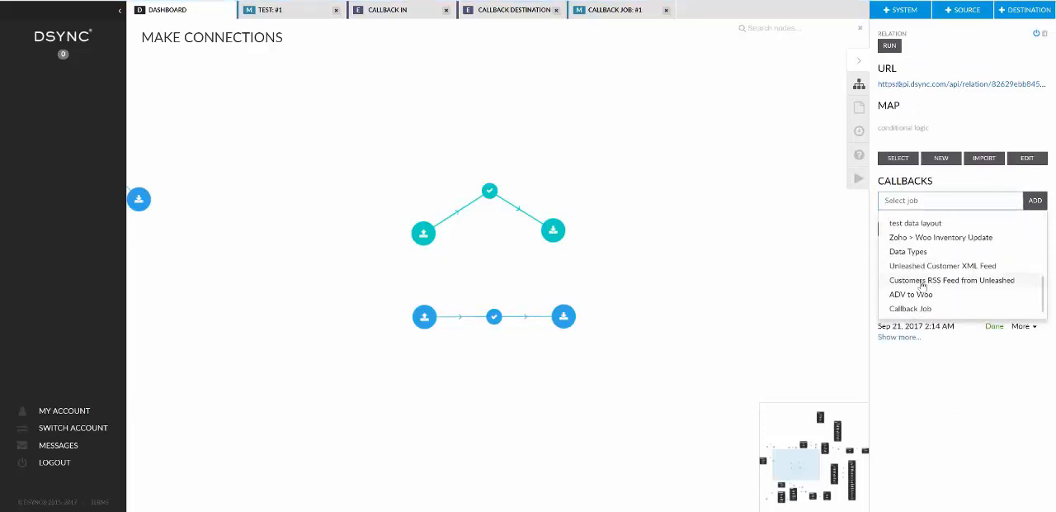
click(920, 308)
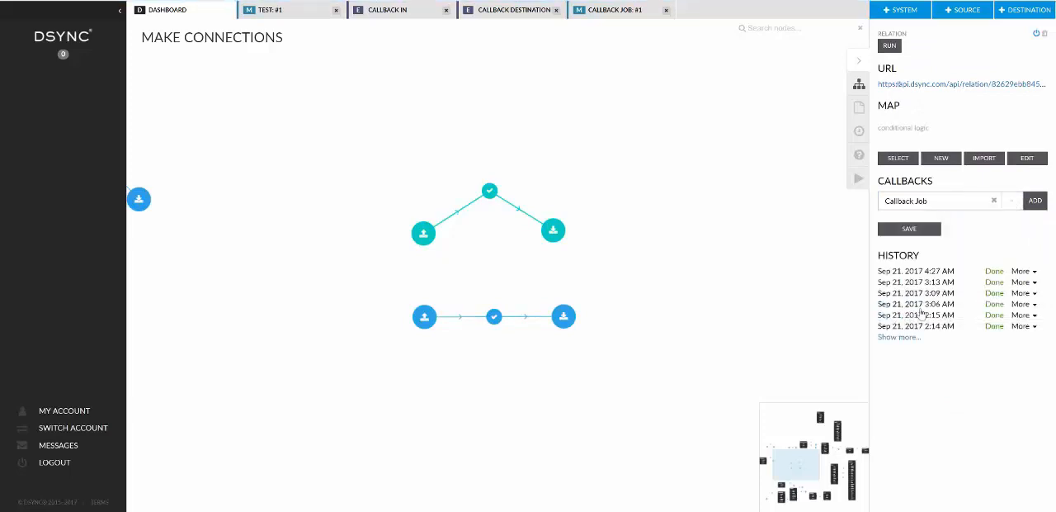
click(1035, 201)
click(911, 260)
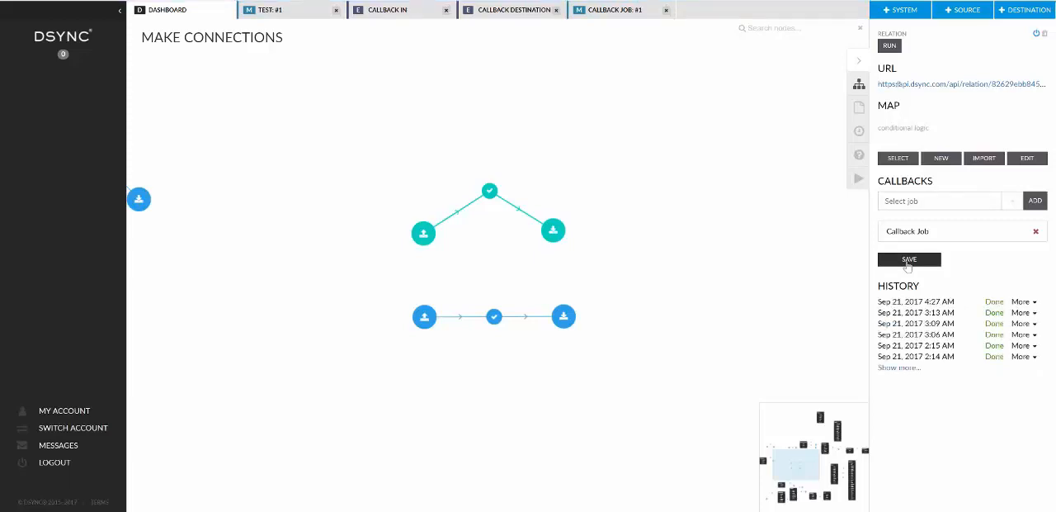
Move the Callback Job node slightly above its two endpoints and select the test job.
click(489, 192)
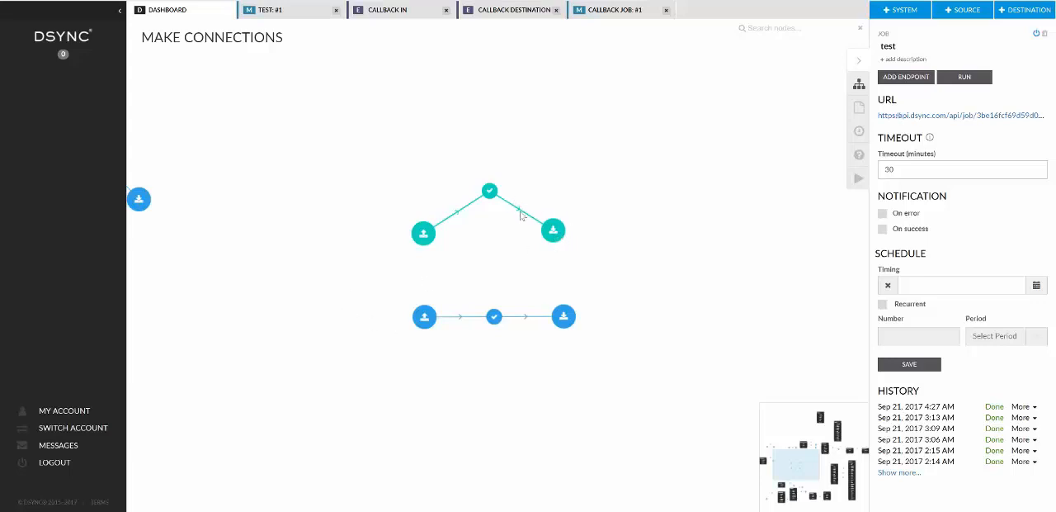
click(425, 320)
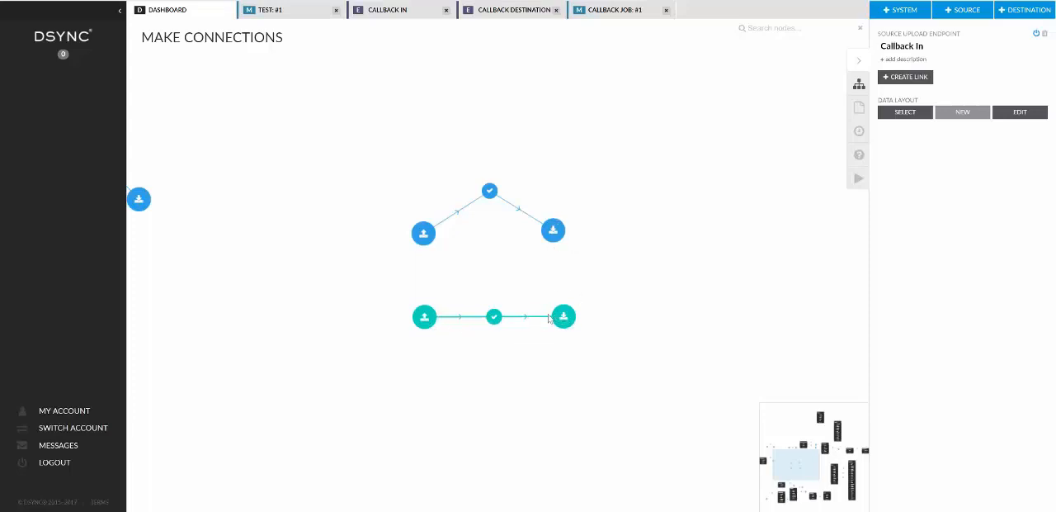
drag(494, 316, 490, 284)
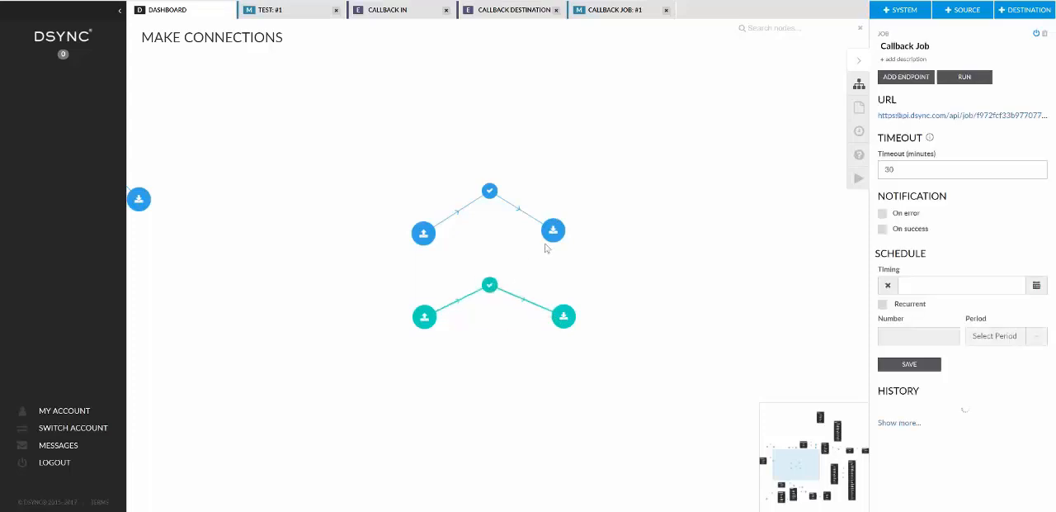
click(490, 191)
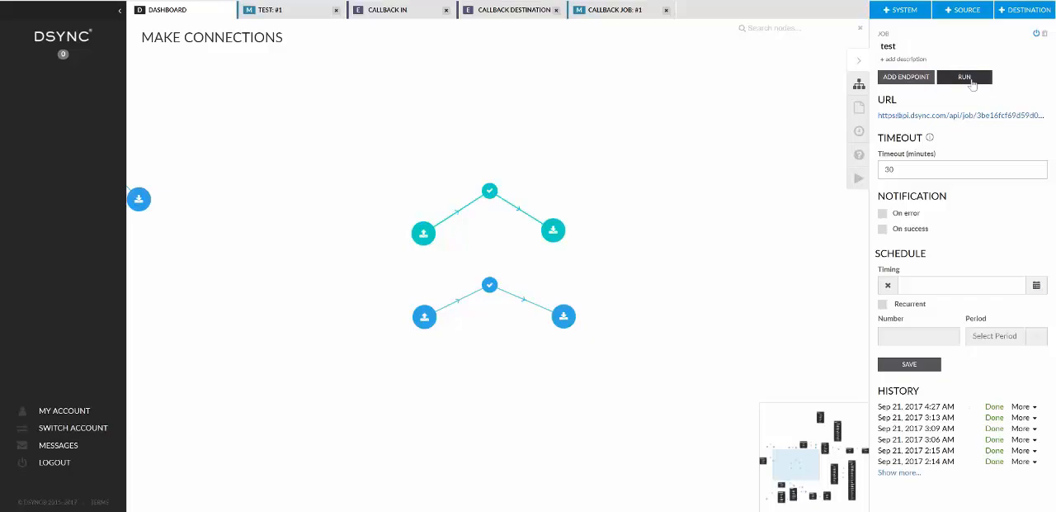
Run the test job with callbacks.json as its source file.
click(970, 79)
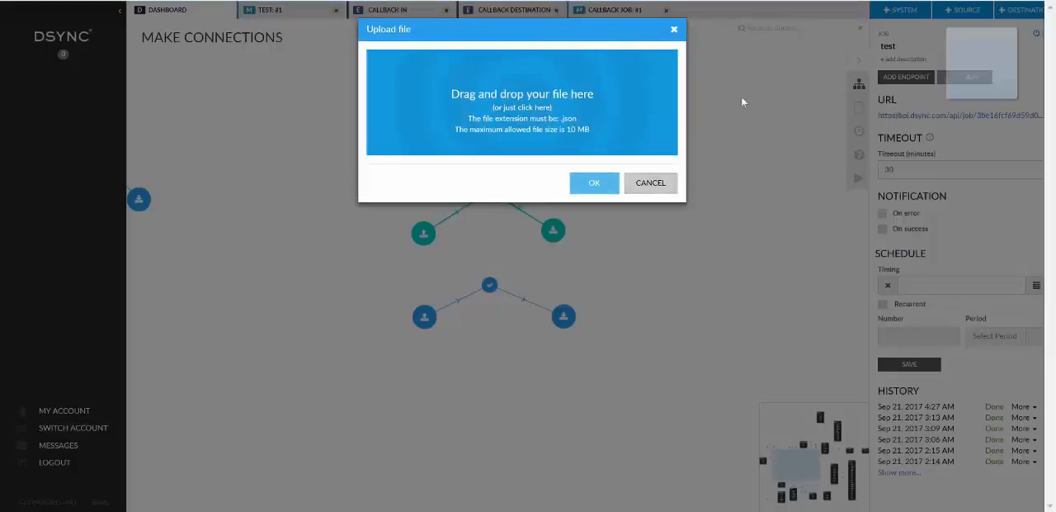
drag(743, 101, 499, 109)
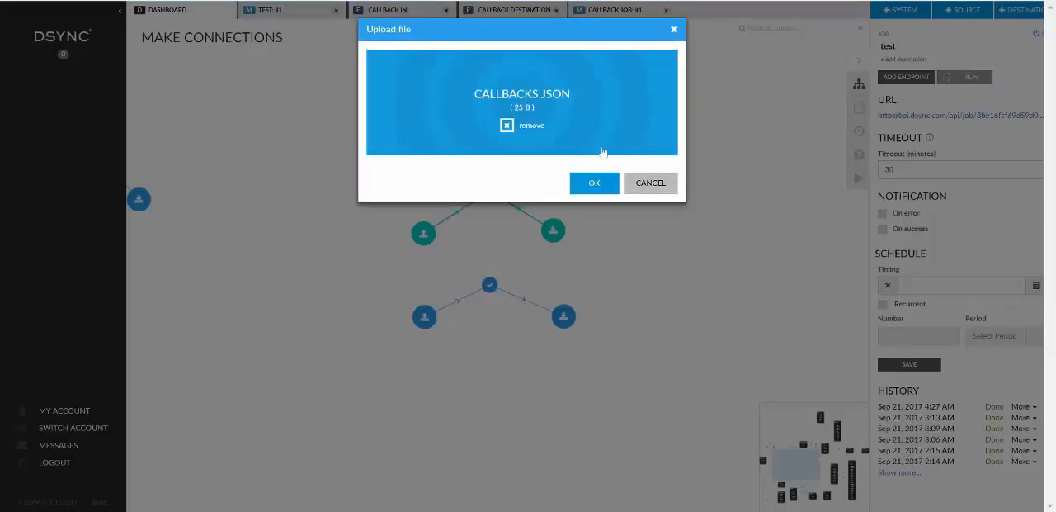
click(596, 181)
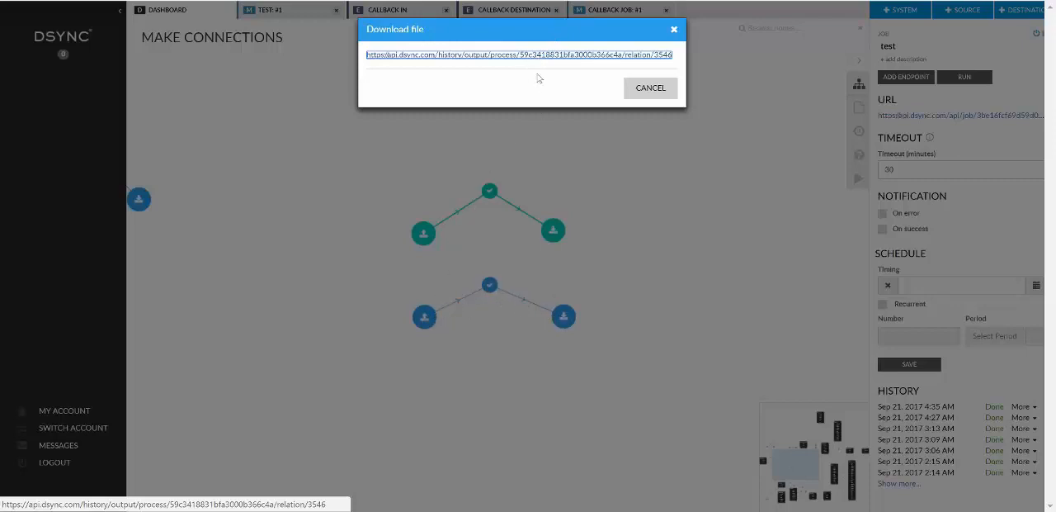
Download the callback destination's output file, inspect its JSON content in the text editor, and return to close the download dialog.
click(537, 57)
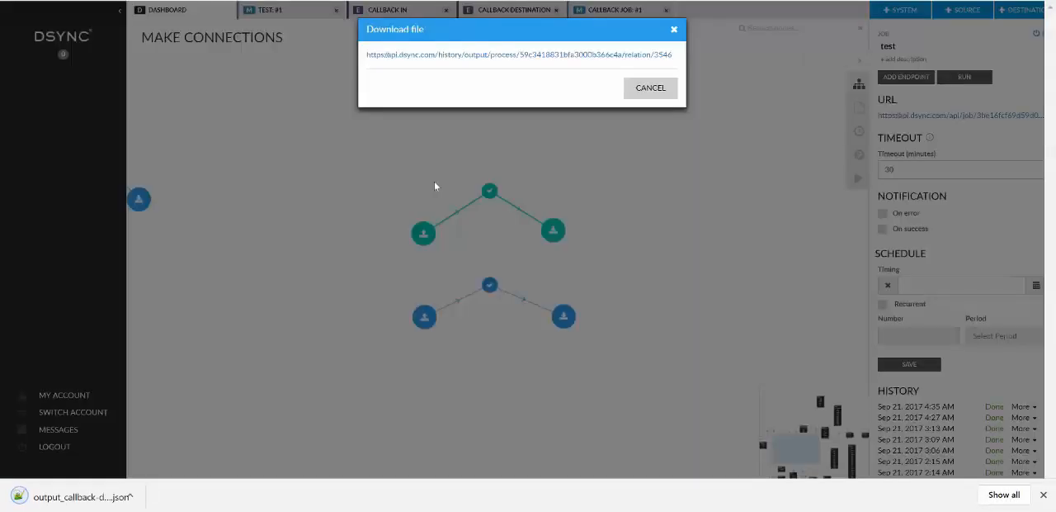
click(74, 496)
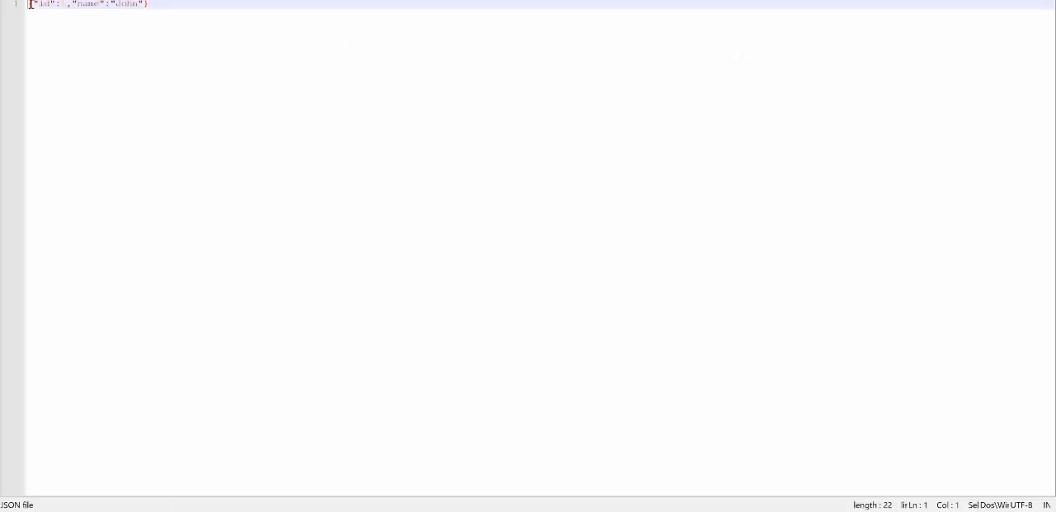
drag(31, 4, 176, 7)
click(143, 492)
key(alt+Tab)
click(651, 89)
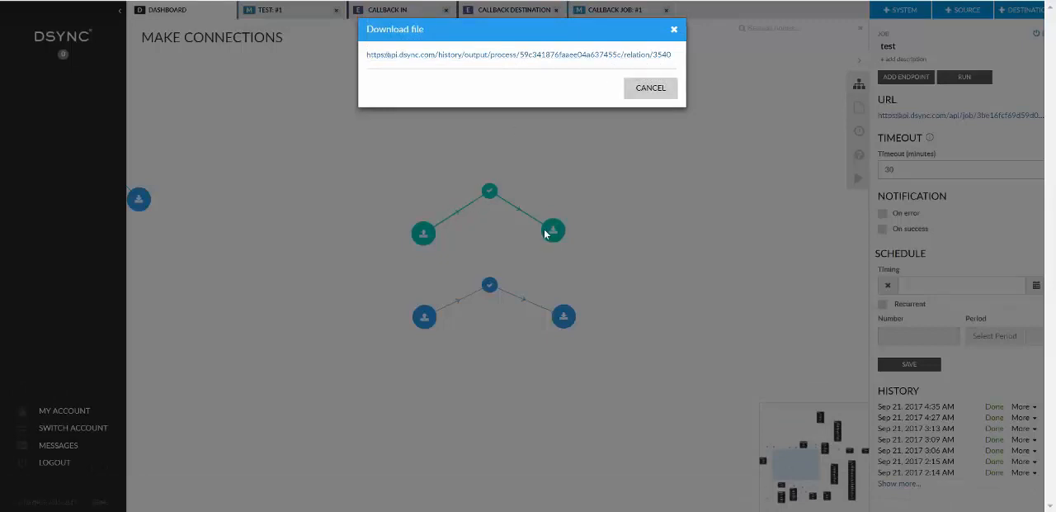
Download the output file of relation 3540, inspect its JSON content, and close its download dialog.
click(538, 56)
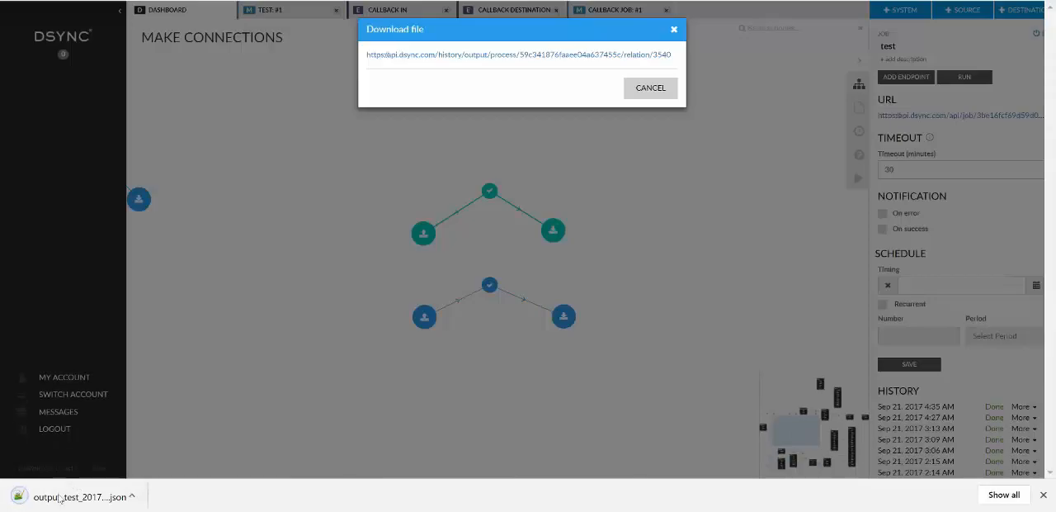
click(61, 498)
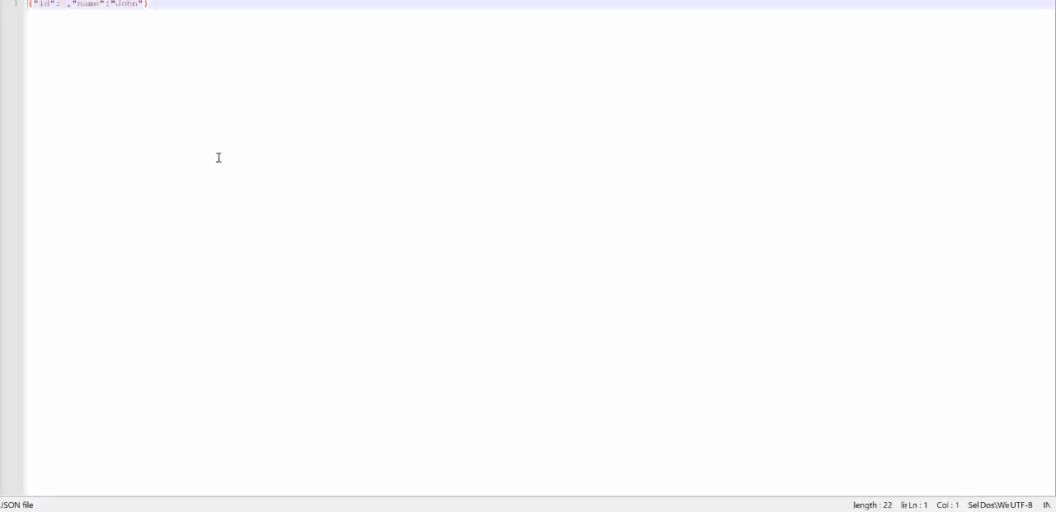
drag(33, 5, 175, 5)
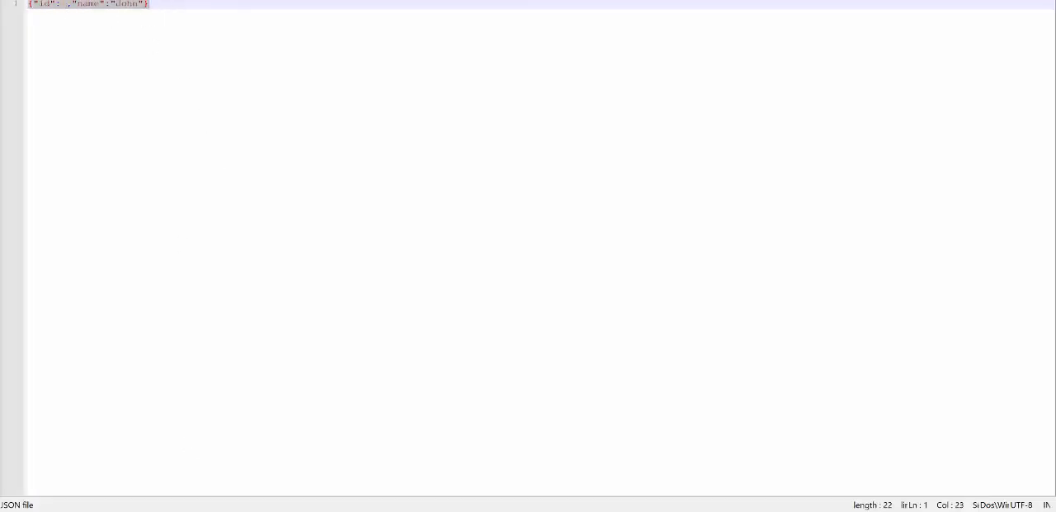
click(282, 509)
click(654, 93)
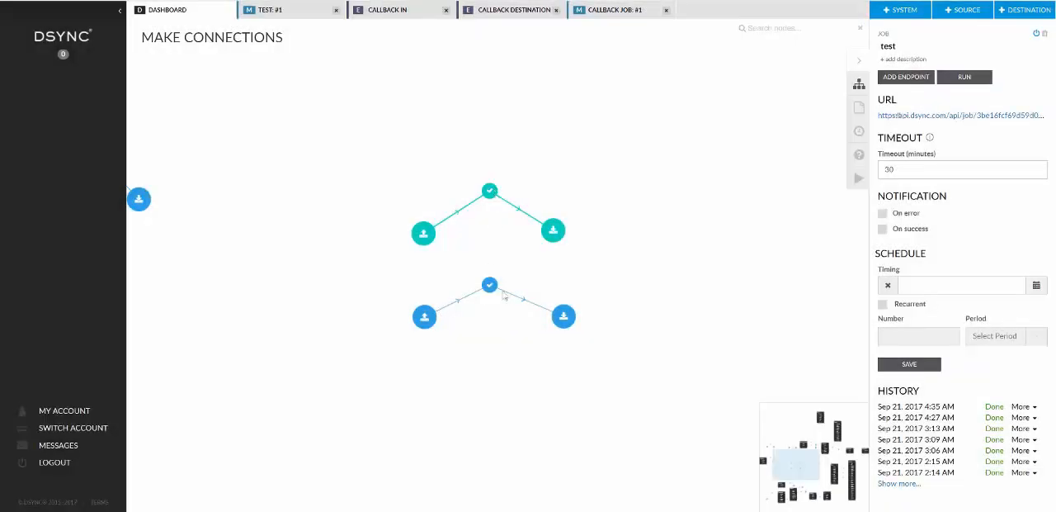
Download the source file of Callback Job's Sep 21, 2017 4:35 AM run and open it in the text editor.
click(492, 289)
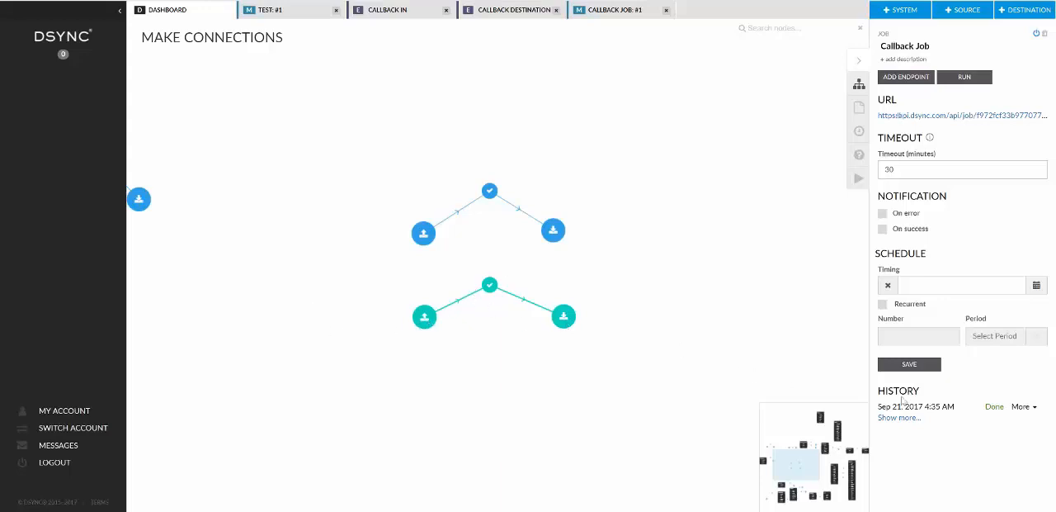
click(1031, 408)
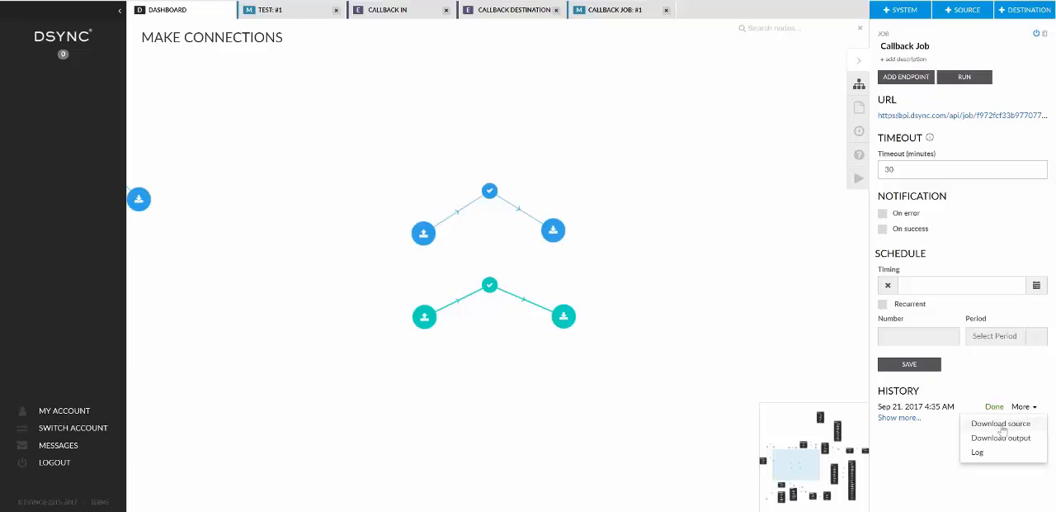
click(1002, 425)
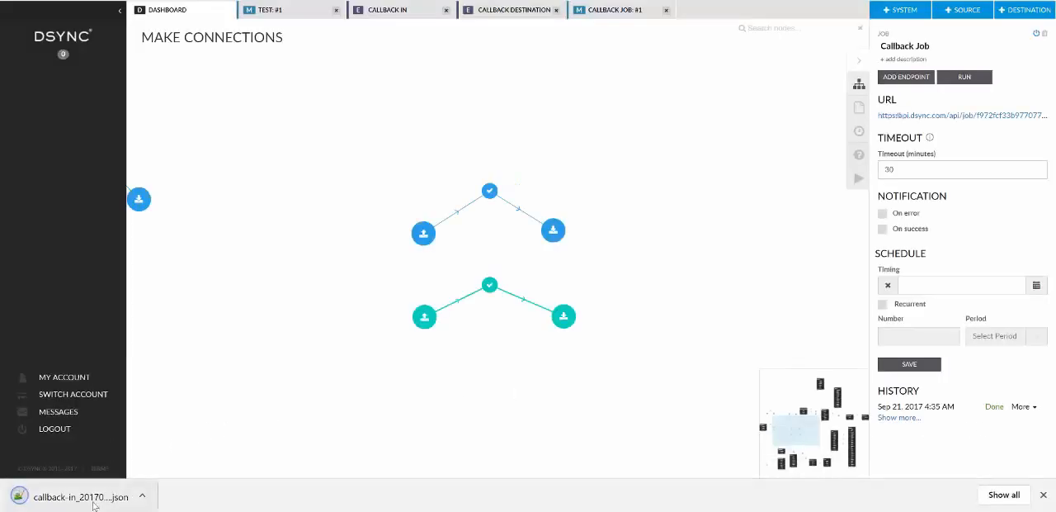
click(94, 504)
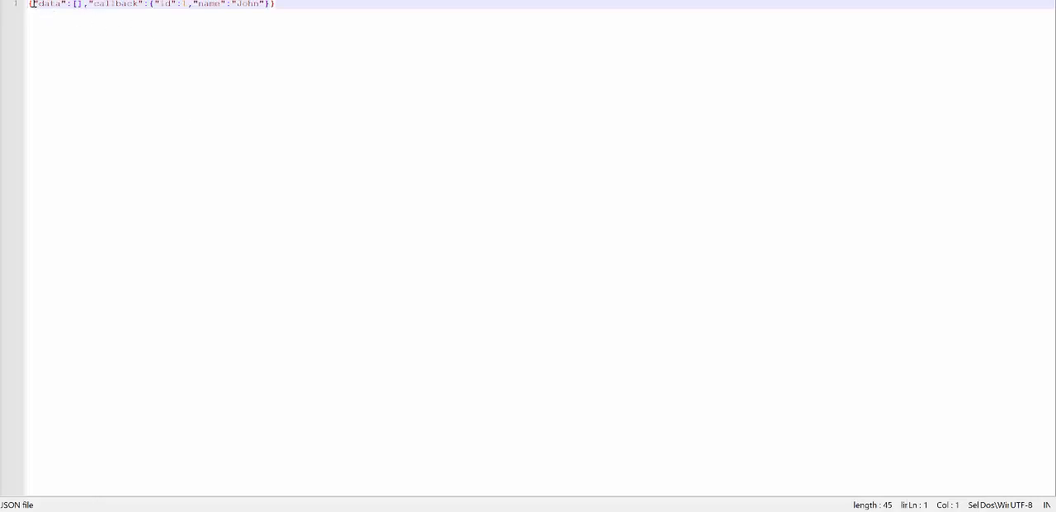
Examine the data and callback parts of the Callback Job source JSON and return to the Dsync dashboard.
drag(31, 4, 140, 3)
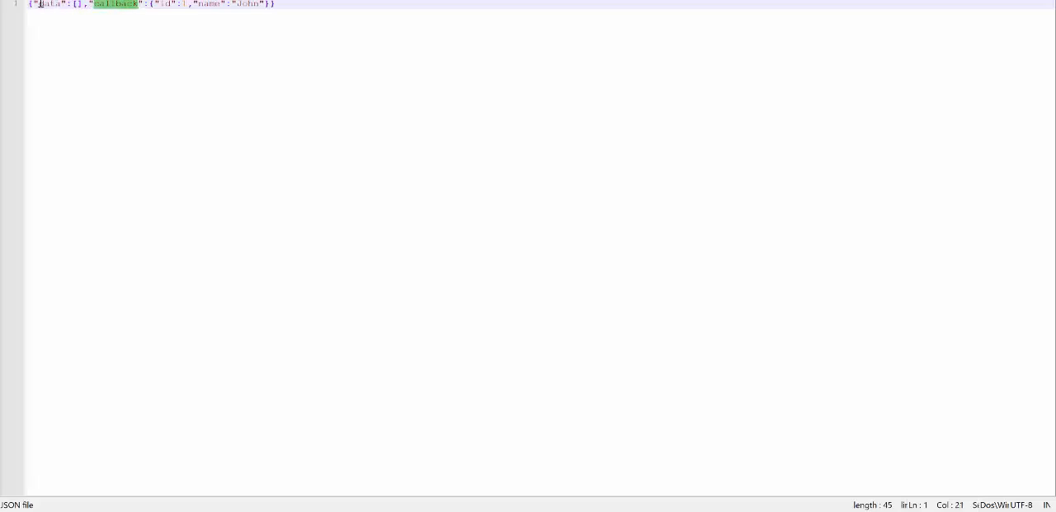
drag(39, 3, 266, 4)
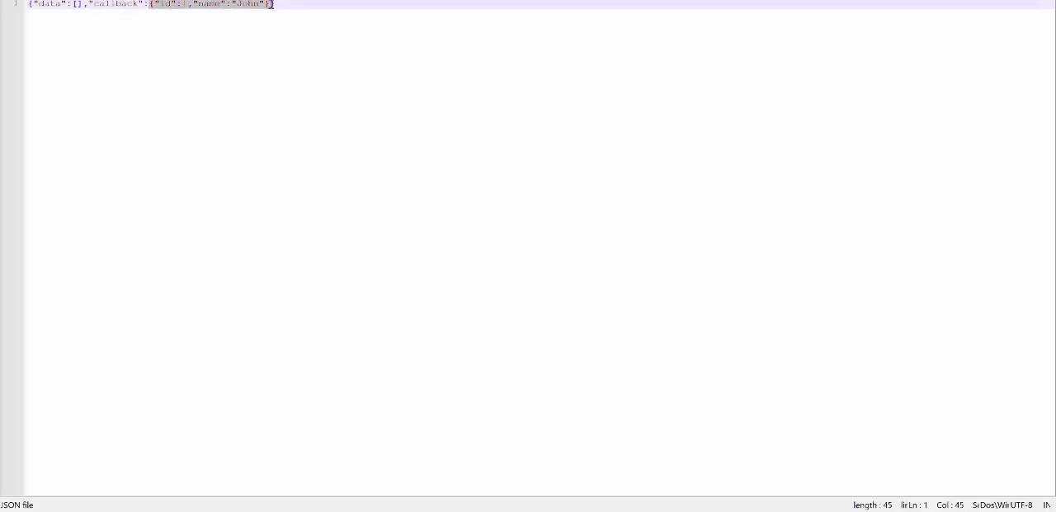
click(287, 4)
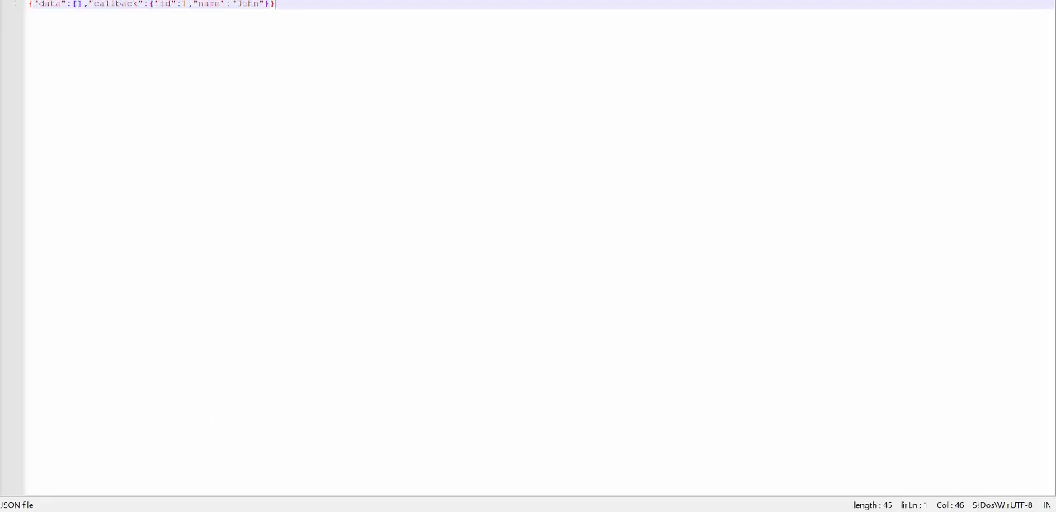
key(alt+Tab)
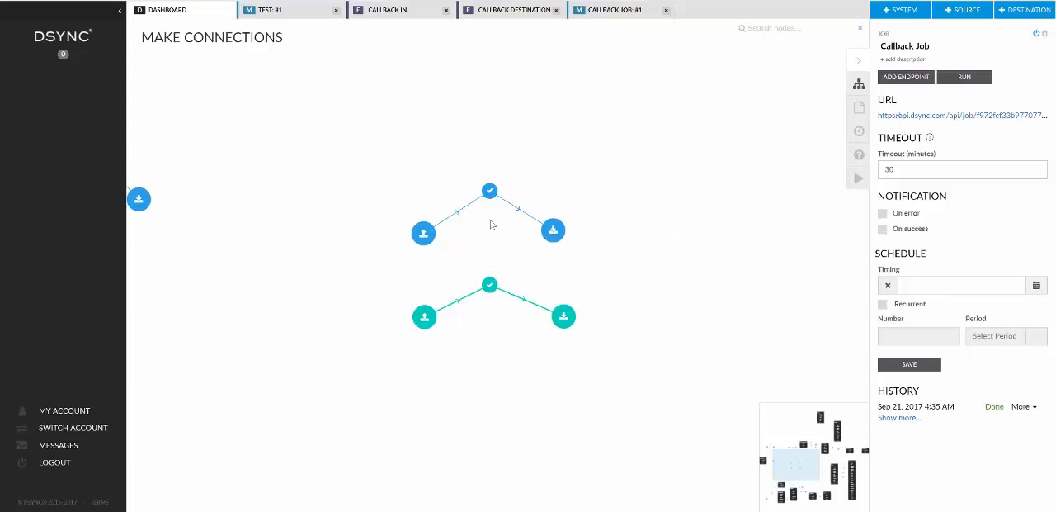
Review the Test, Callback In and Callback Destination endpoints, the test job's destination relation, and both jobs' details.
click(553, 231)
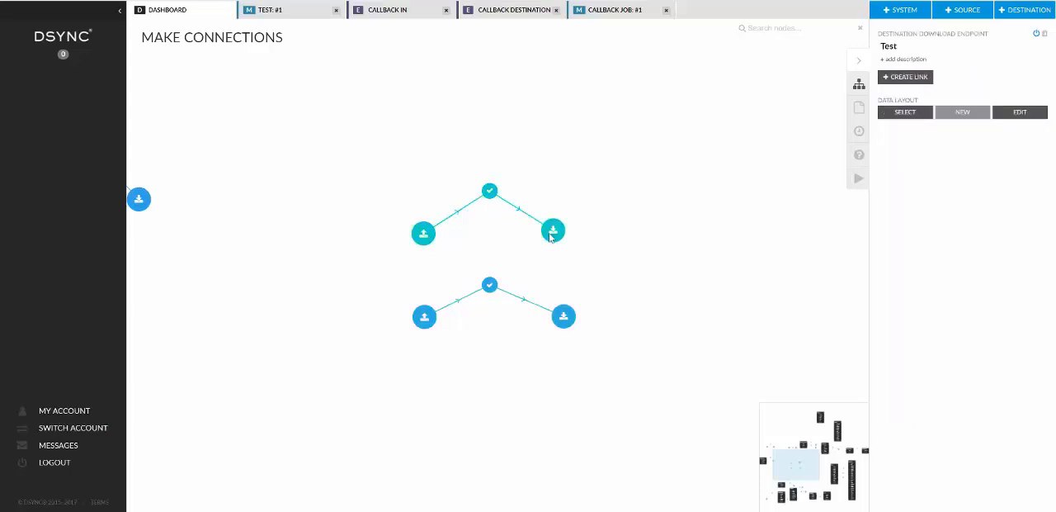
click(425, 318)
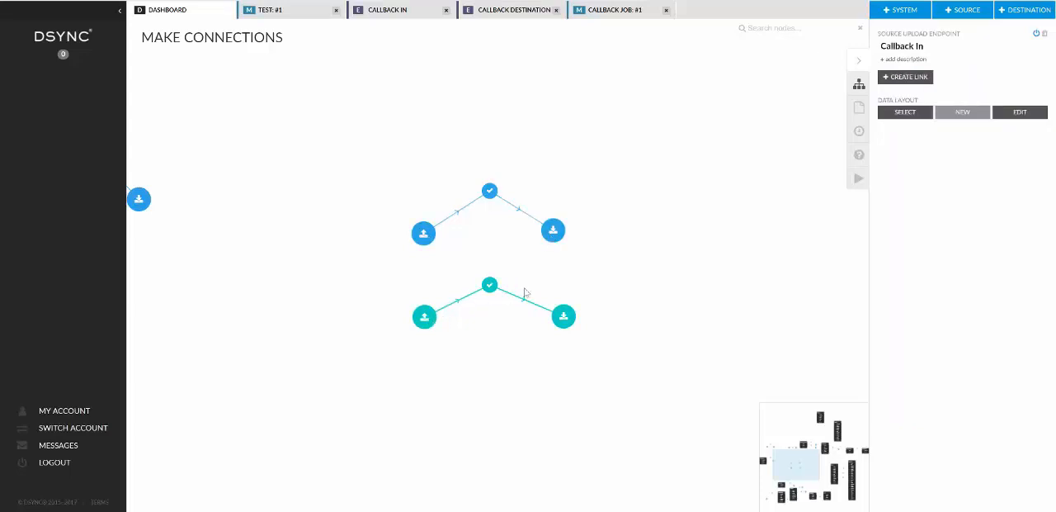
click(563, 320)
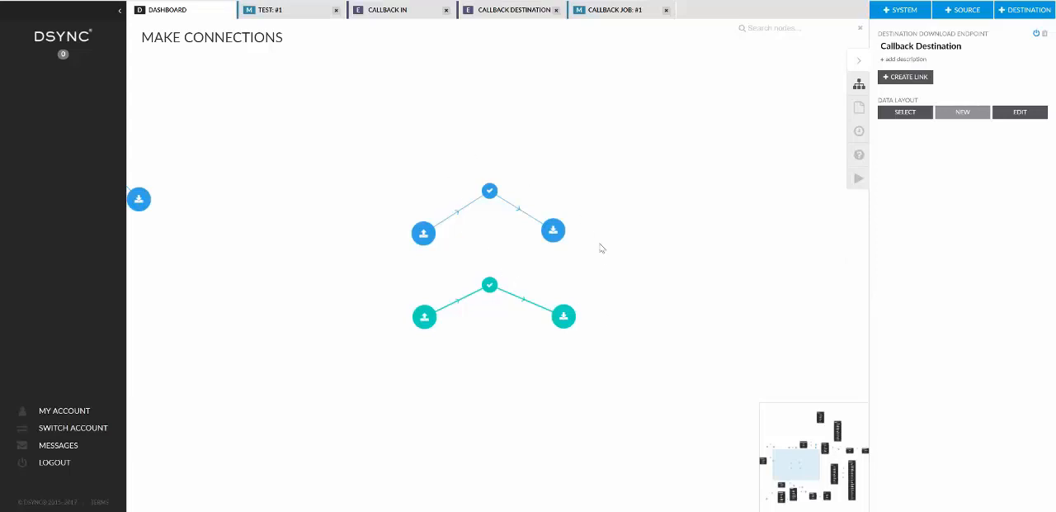
click(519, 213)
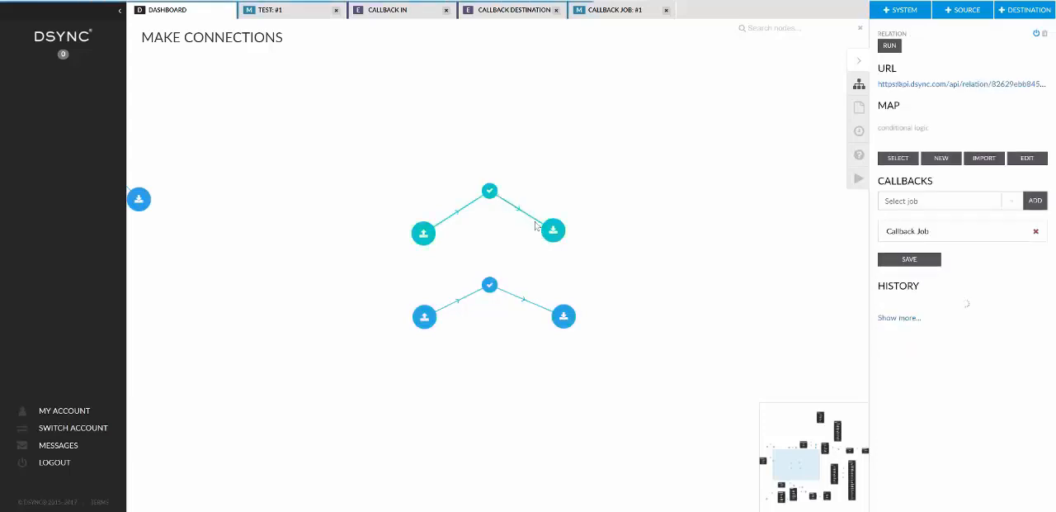
click(482, 292)
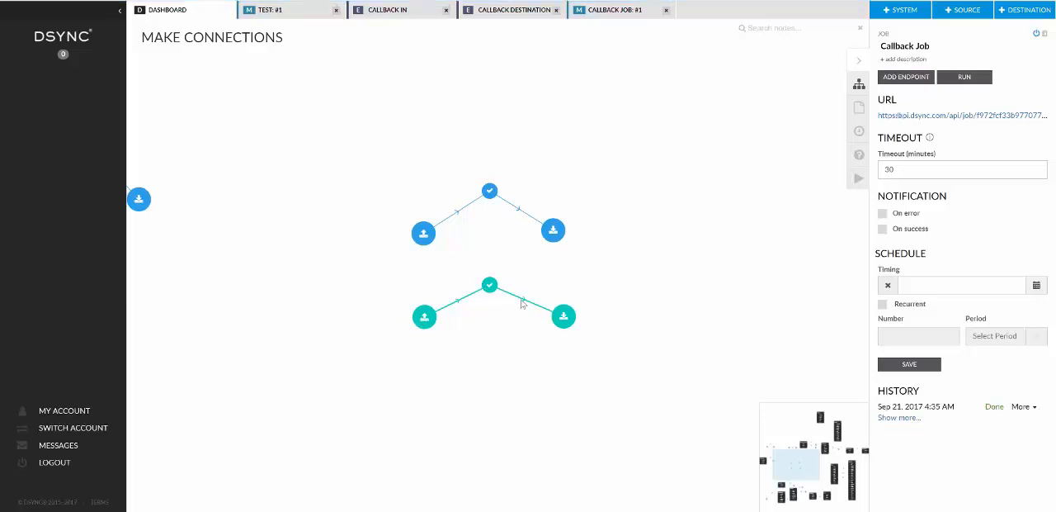
click(490, 192)
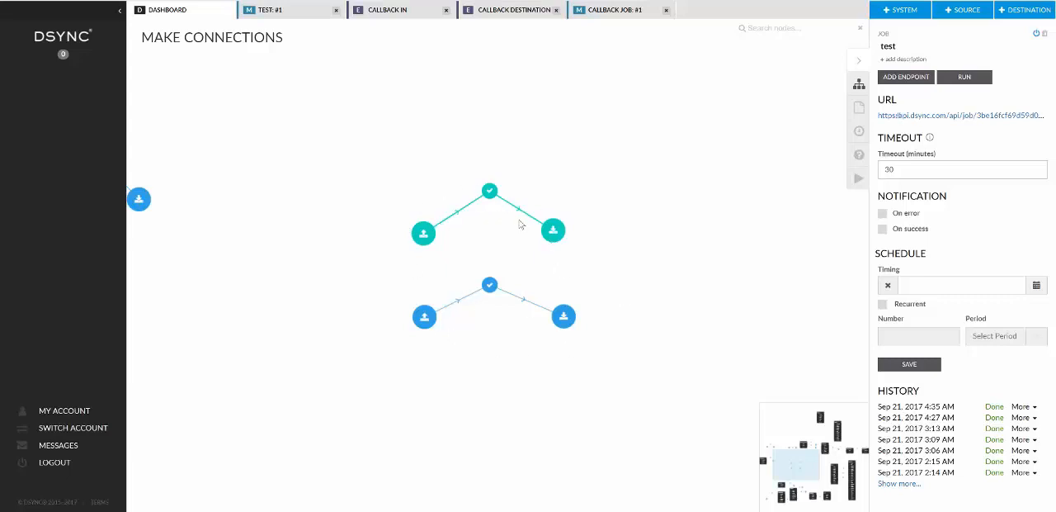
click(490, 285)
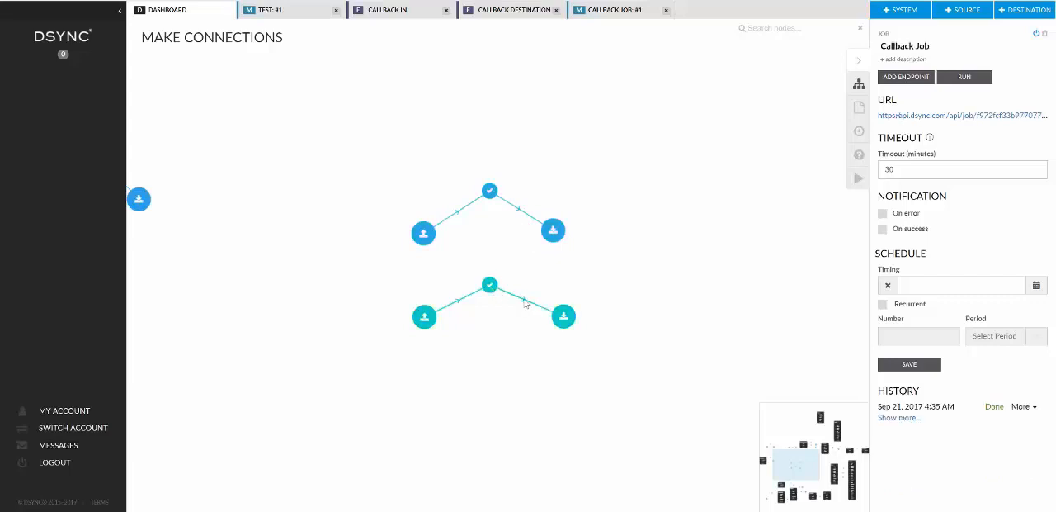
click(491, 192)
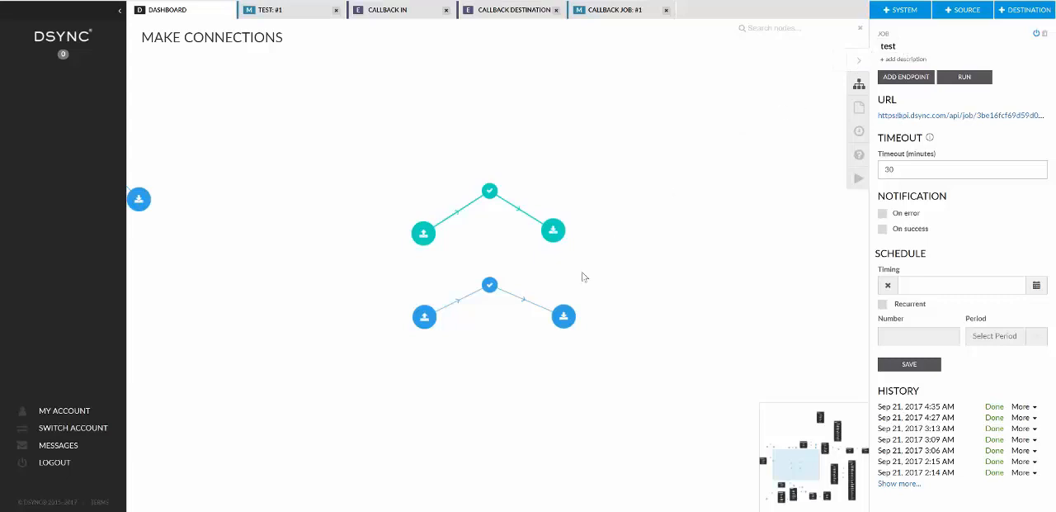
Try to add the test job as a callback on Callback Job's destination relation and save the relation.
click(522, 302)
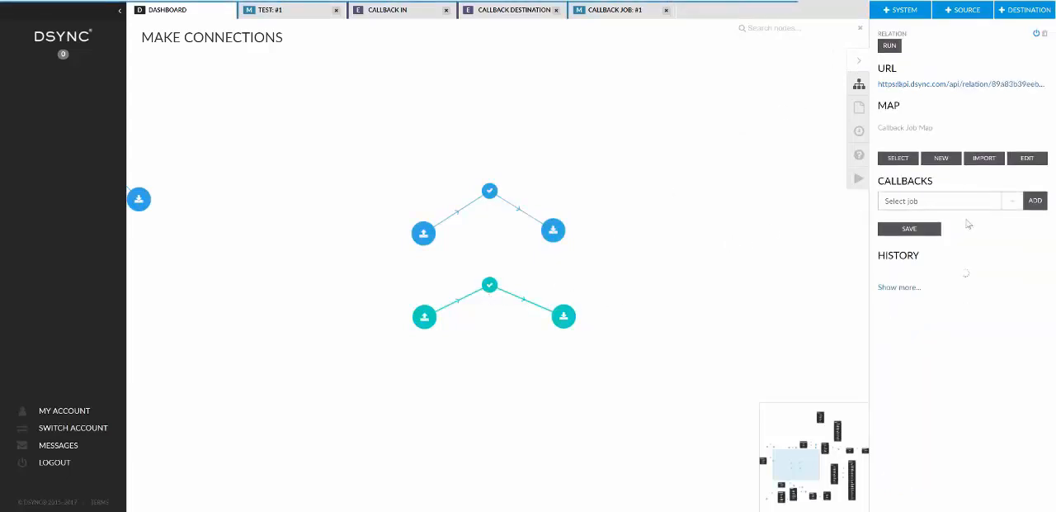
click(1013, 206)
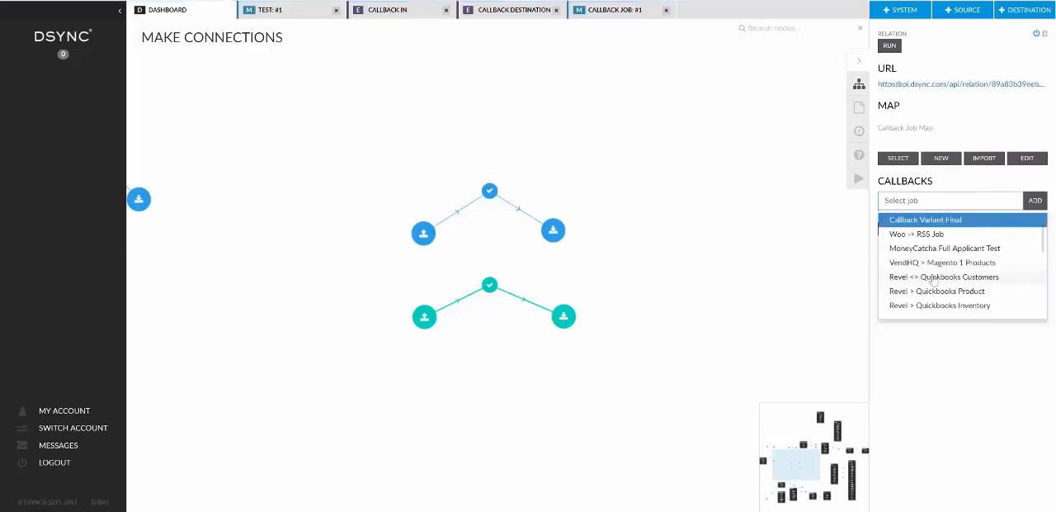
scroll(936, 281, down, 5)
scroll(934, 272, up, 2)
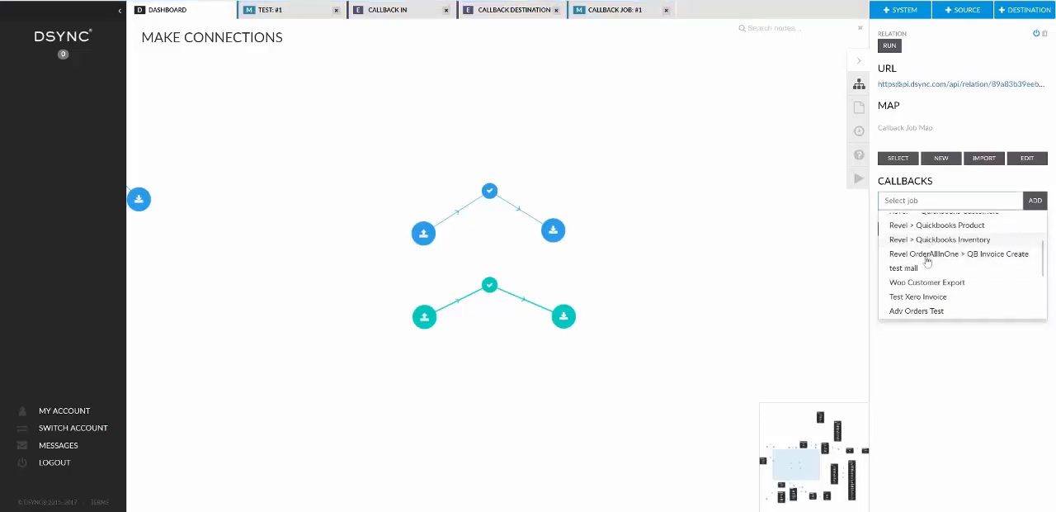
scroll(928, 263, down, 4)
scroll(925, 276, down, 2)
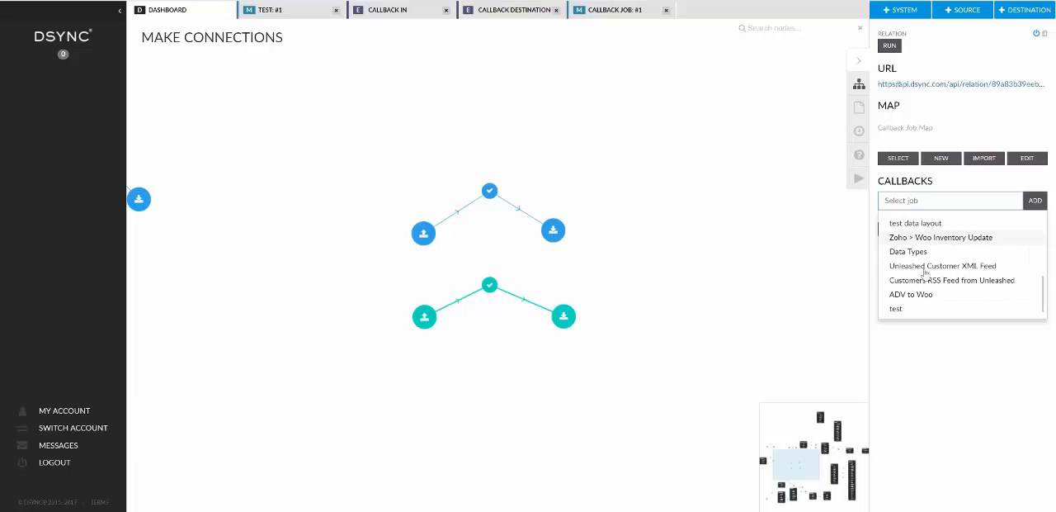
click(916, 309)
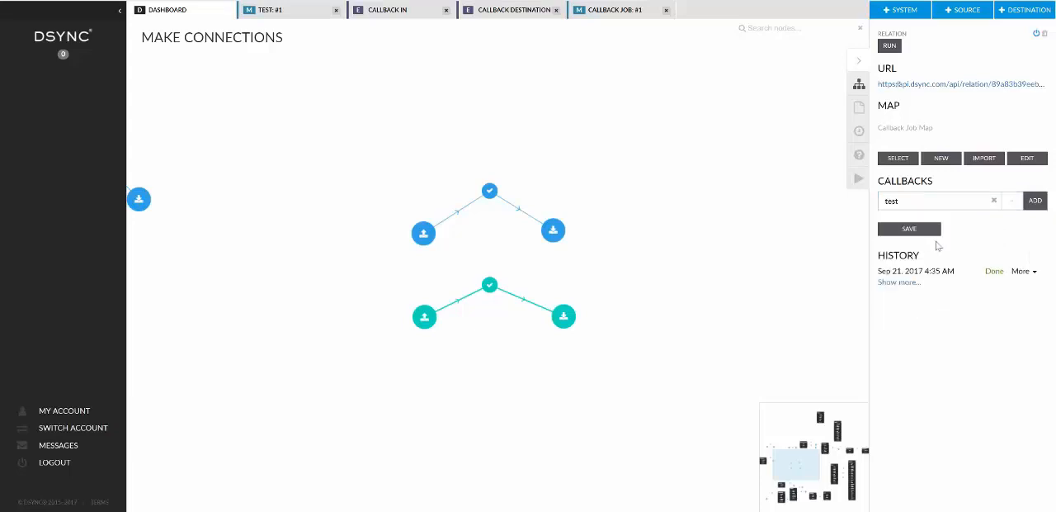
click(1033, 202)
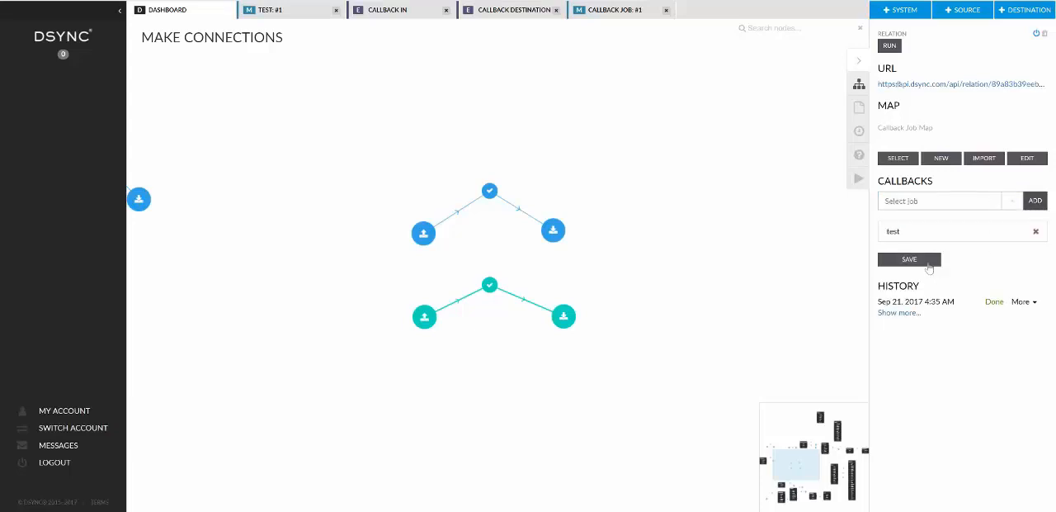
click(927, 261)
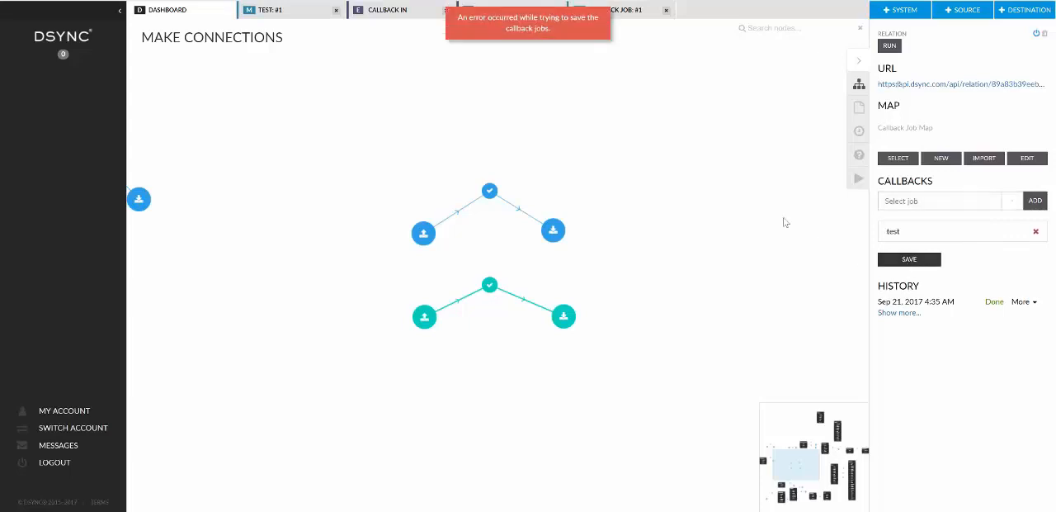